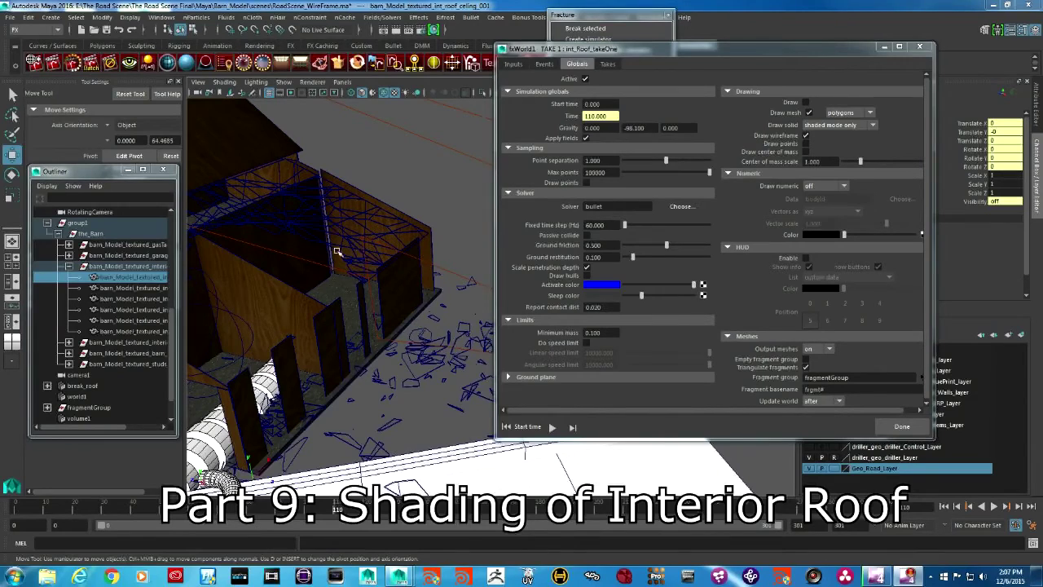
Step: Orbit around the barn and select the whole fragmentGroup in the Outliner
left_click_drag(296, 253, 350, 299, "alt")
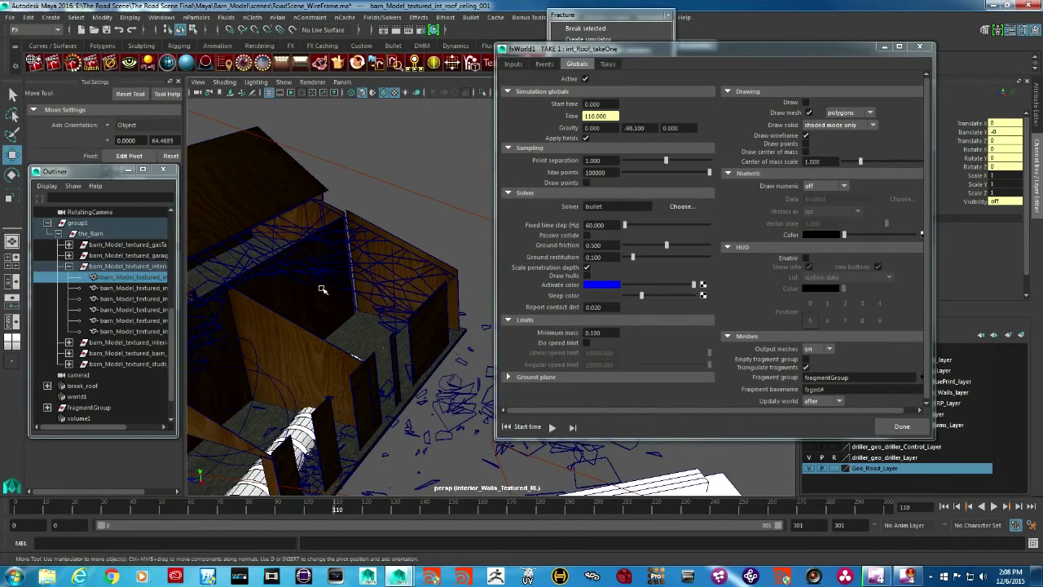
left_click(346, 288)
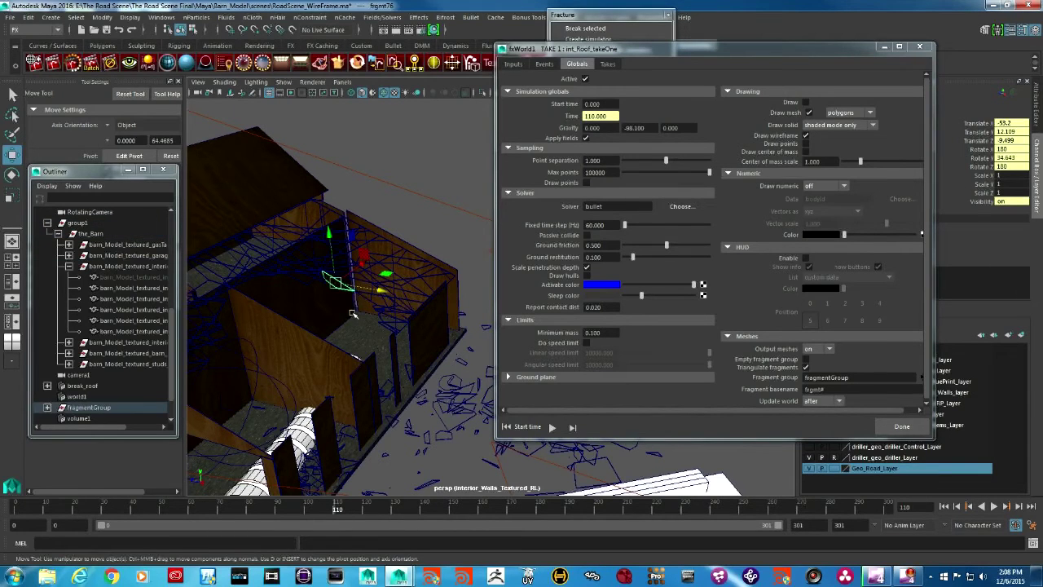
left_click(99, 408)
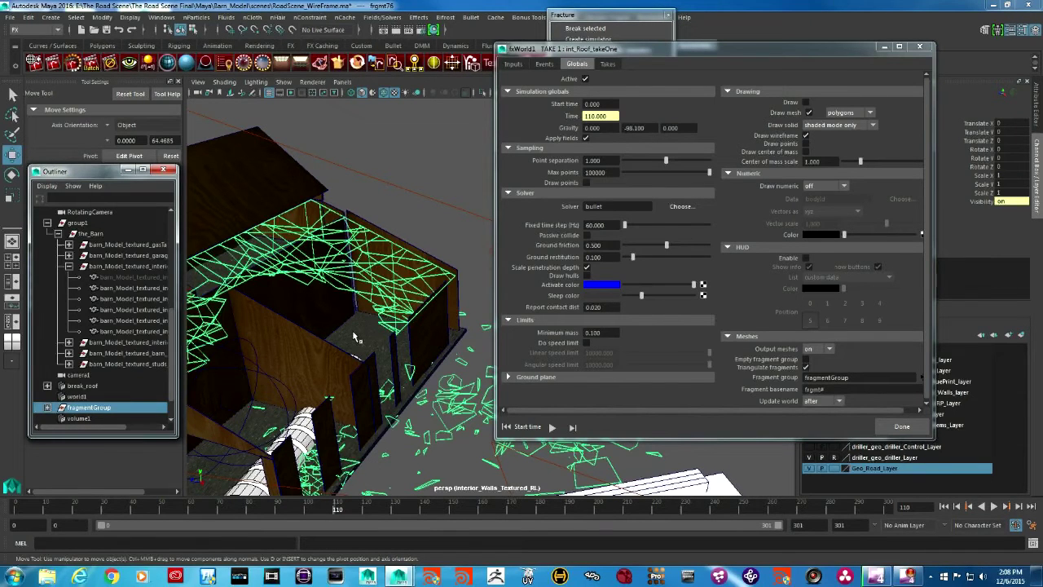
left_click_drag(353, 336, 322, 309, "alt")
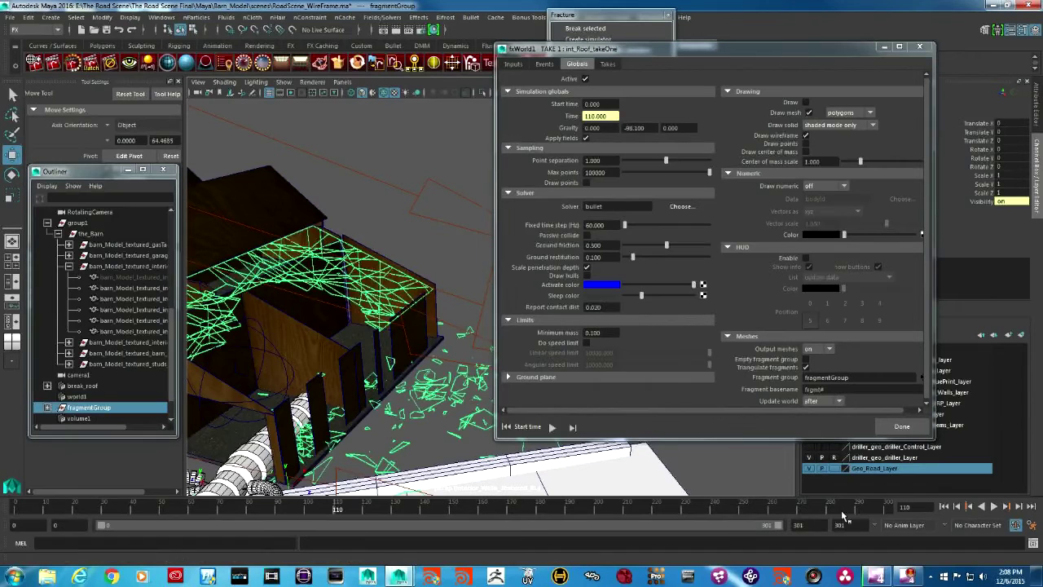
Step: Rewind the simulation to its first frame and scrub ahead to about frame 30
left_click(945, 507)
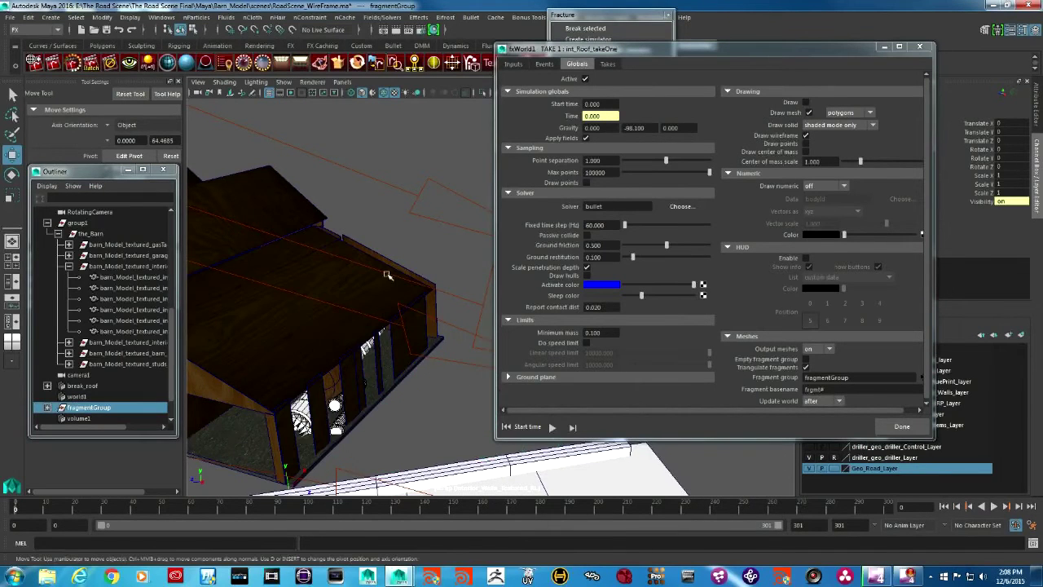
left_click_drag(324, 352, 285, 342, "alt")
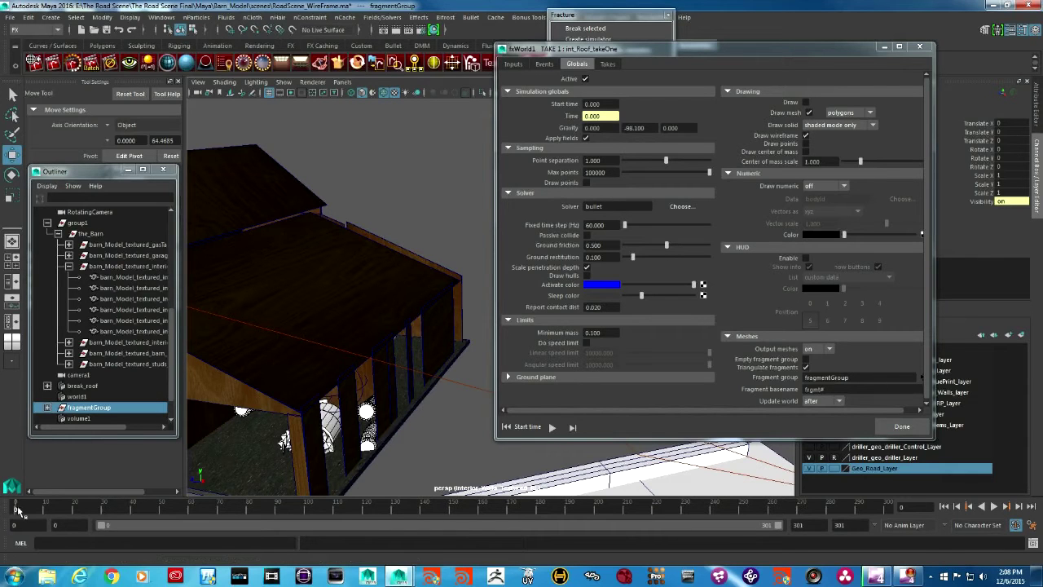
left_click_drag(18, 509, 164, 515)
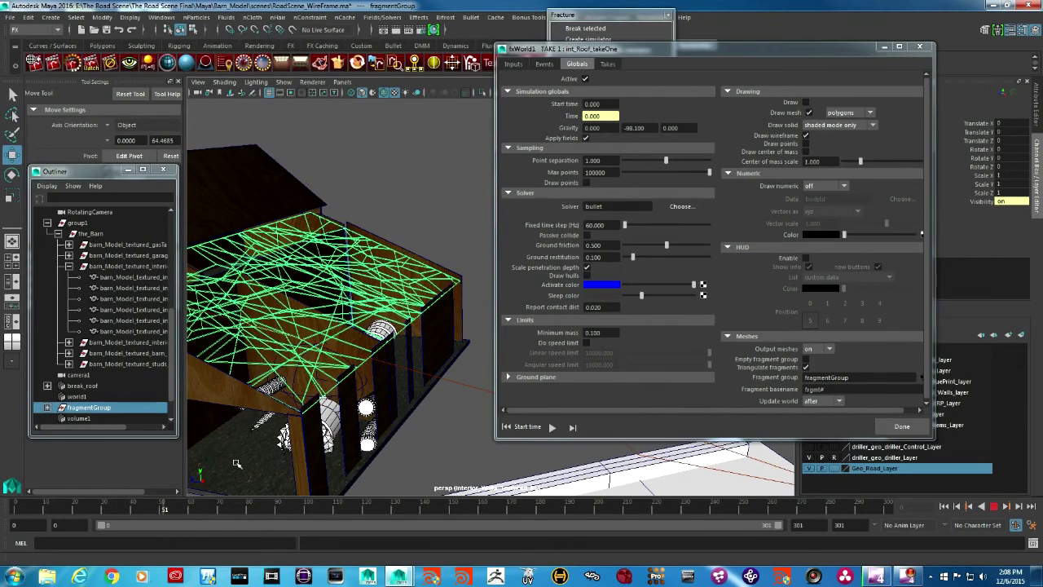
mouse_move(357, 389)
left_mouse_down("alt")
mouse_move(368, 391)
mouse_move(346, 403)
left_mouse_up("alt")
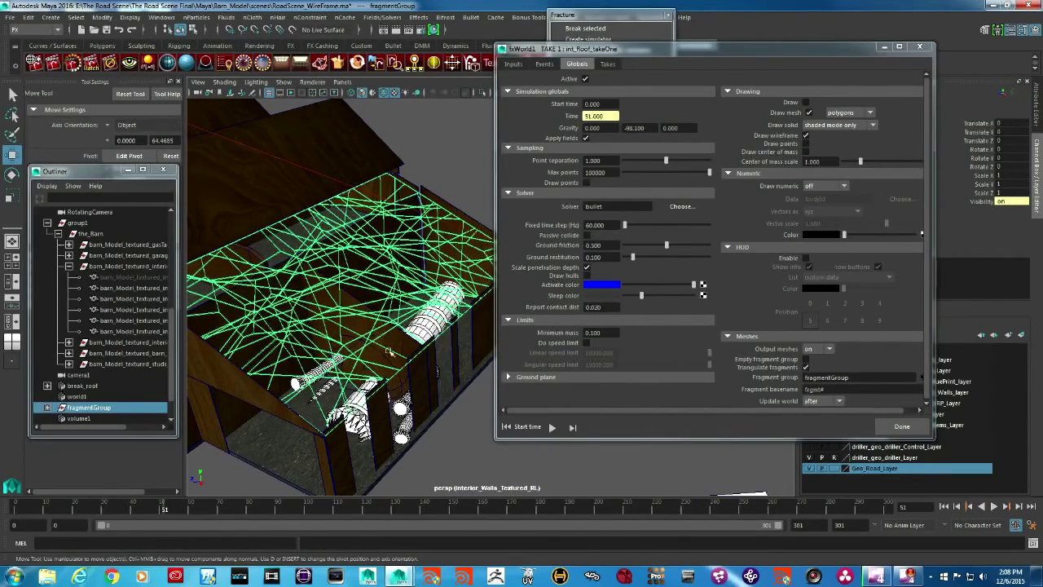
left_click_drag(361, 292, 341, 303, "alt")
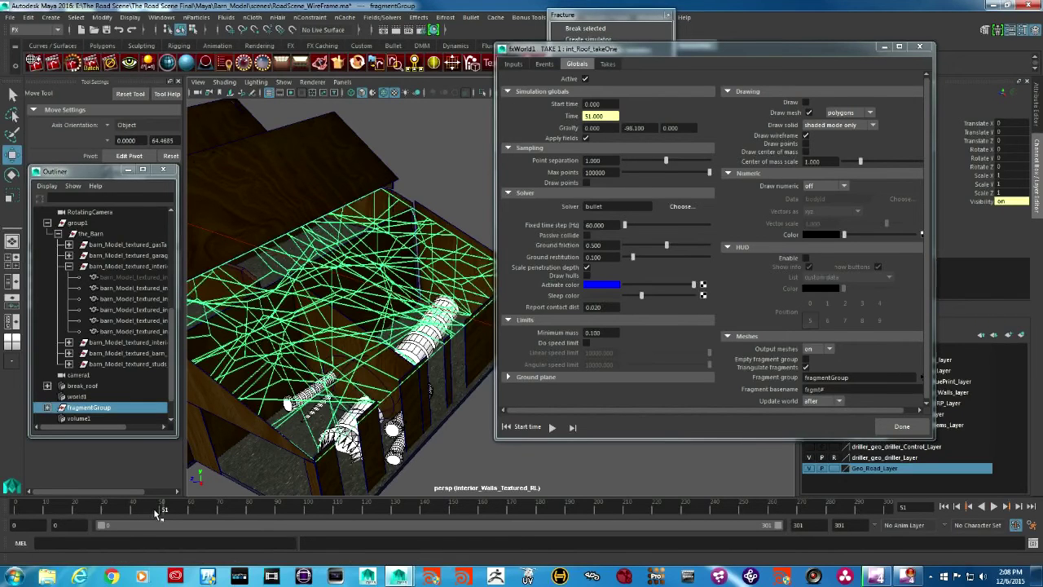
Step: Advance to frame 50, then move fxWorld1 right and the Fracture menu up-left
left_click(157, 512)
left_click_drag(153, 512, 158, 512)
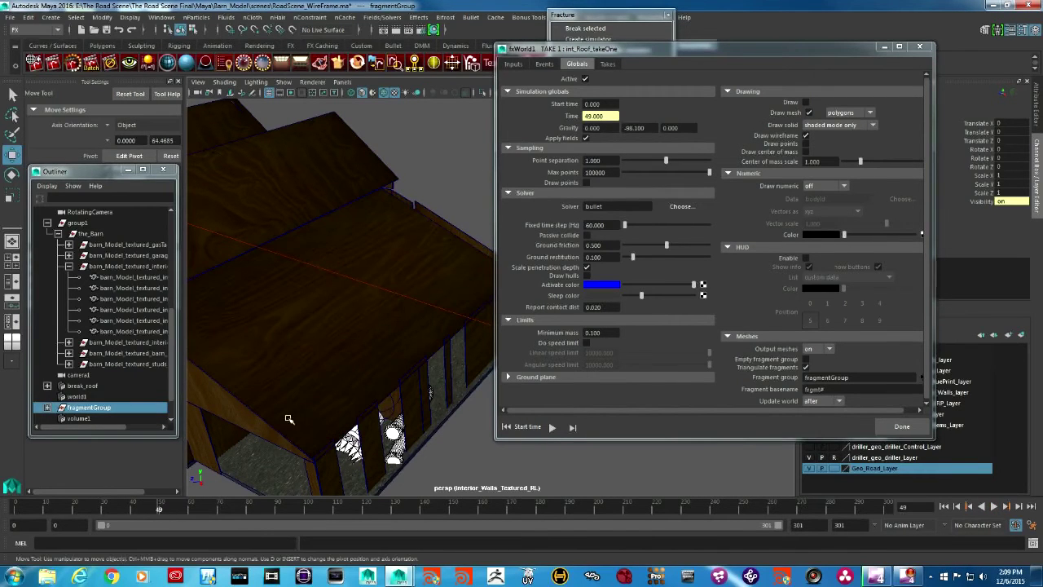
left_click(161, 512)
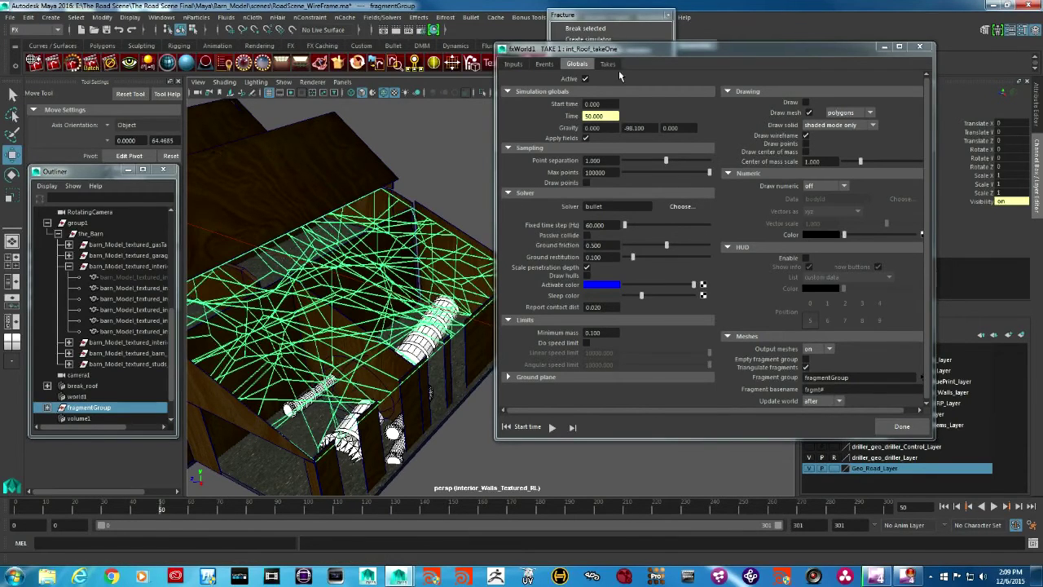
left_click_drag(653, 54, 759, 76)
left_click_drag(587, 15, 536, 6)
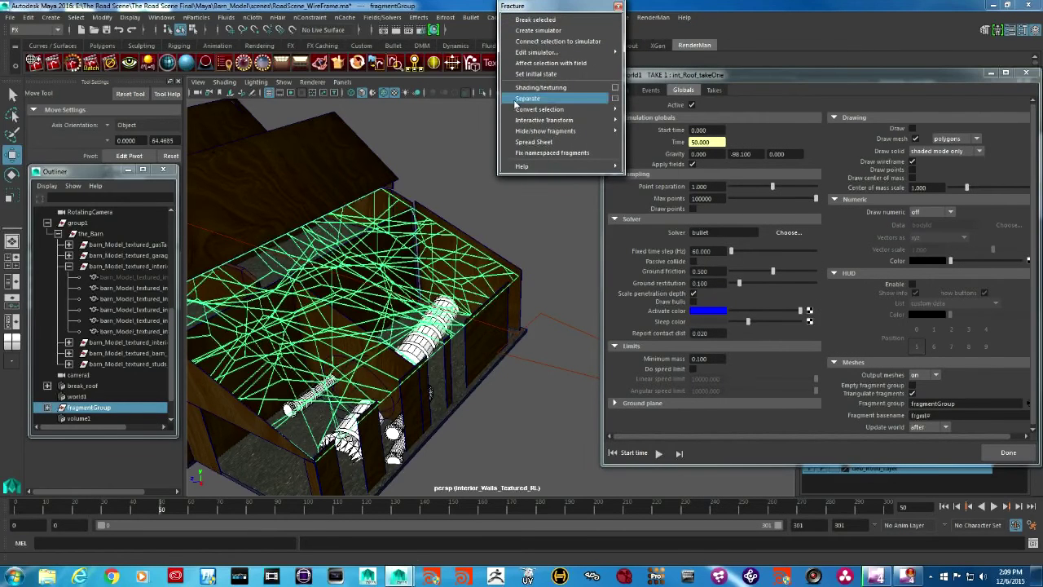
Step: Run Shading/texturing with Automatic projection interior UVs and propagated shaders on the 666 fragments
left_click(615, 88)
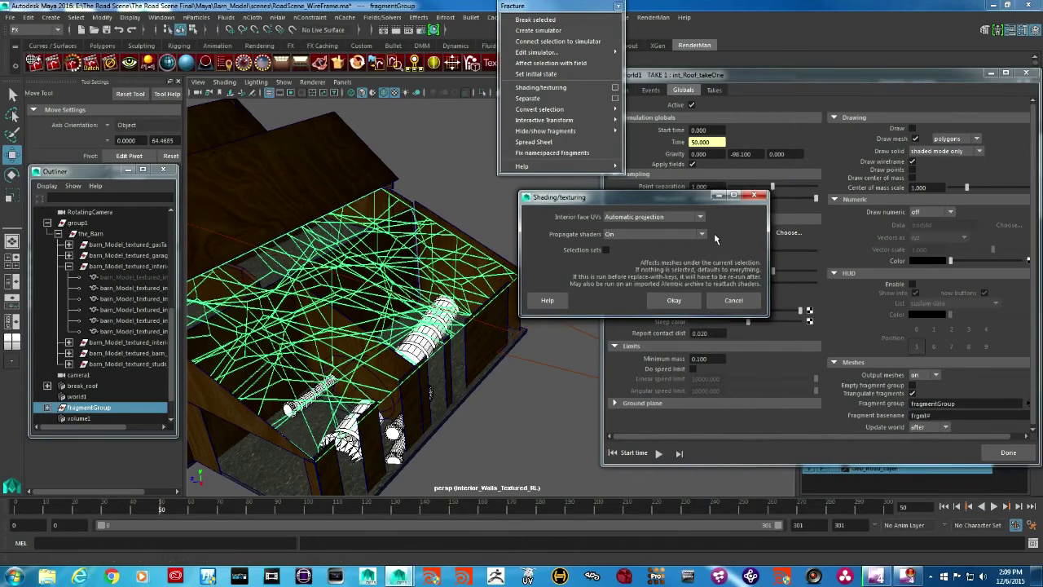
left_click_drag(468, 343, 399, 428, "alt")
left_click(676, 301)
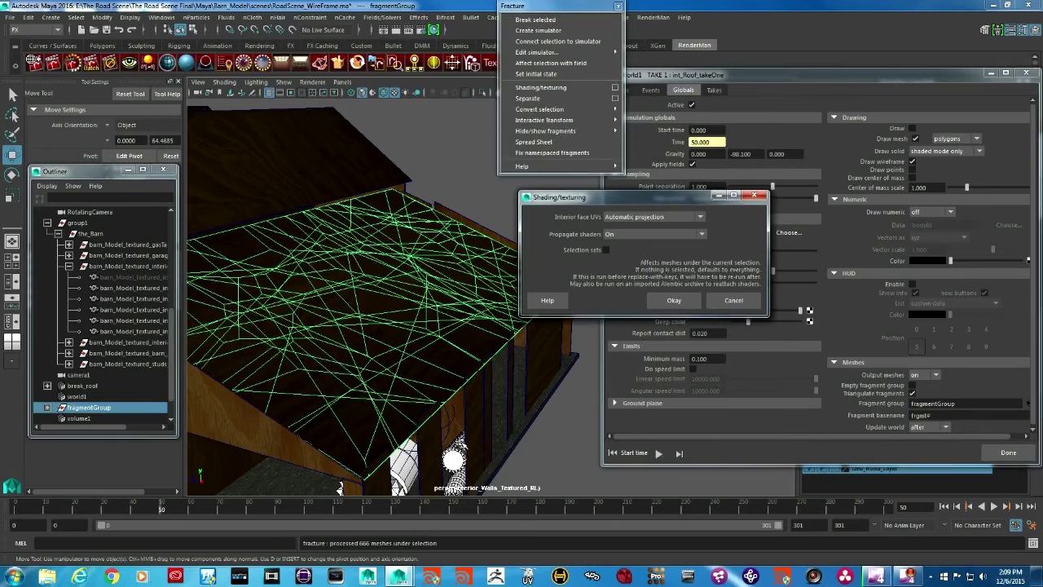
Step: Deselect, play the simulation, then scrub back to frame 56 and move close to the fallen fragments
left_click(389, 318)
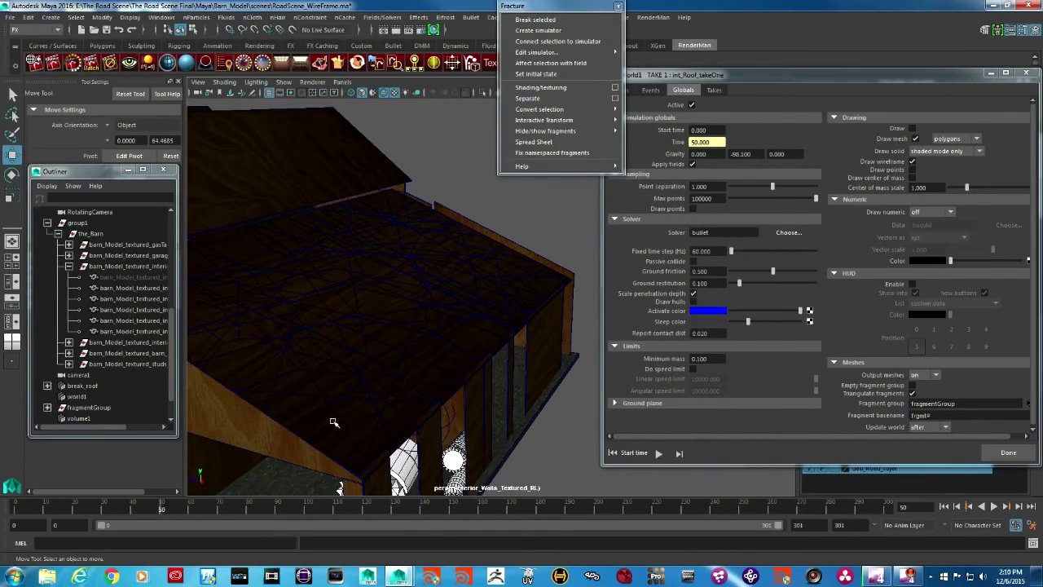
left_click_drag(297, 406, 357, 392, "alt")
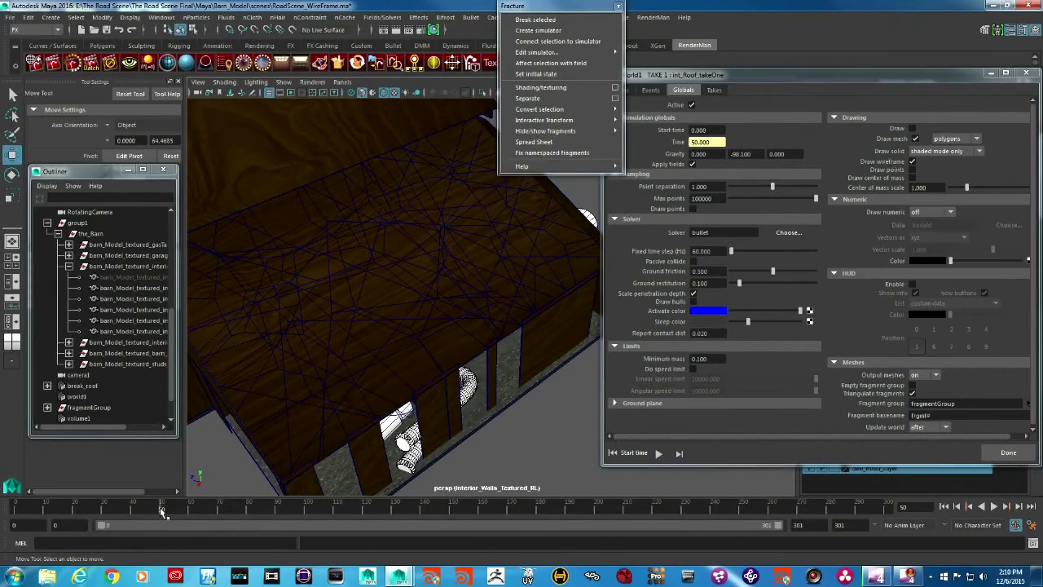
key("alt+v")
left_click(196, 513)
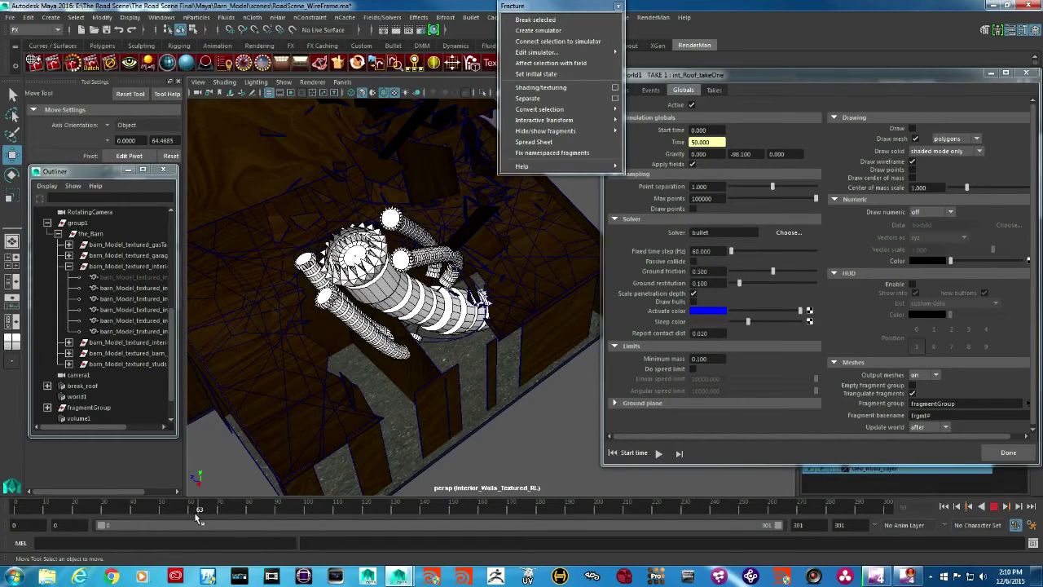
left_click_drag(196, 519, 179, 521)
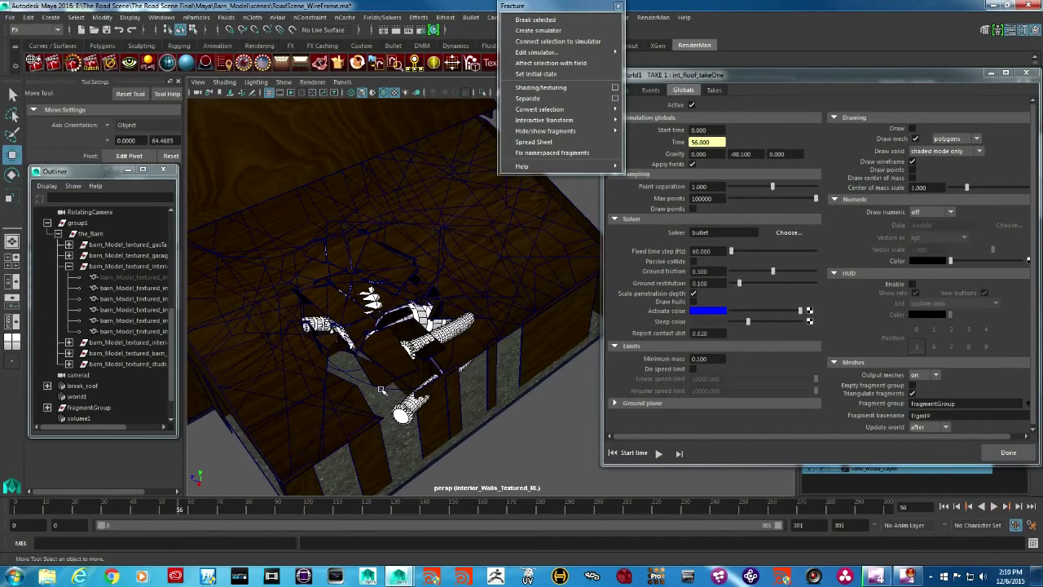
left_click_drag(383, 388, 444, 379, "alt")
right_click_drag(414, 383, 393, 417, "alt")
Step: Select a fallen wall fragment, orbit around it, and bring the fxWorld1 window forward
left_click(393, 417)
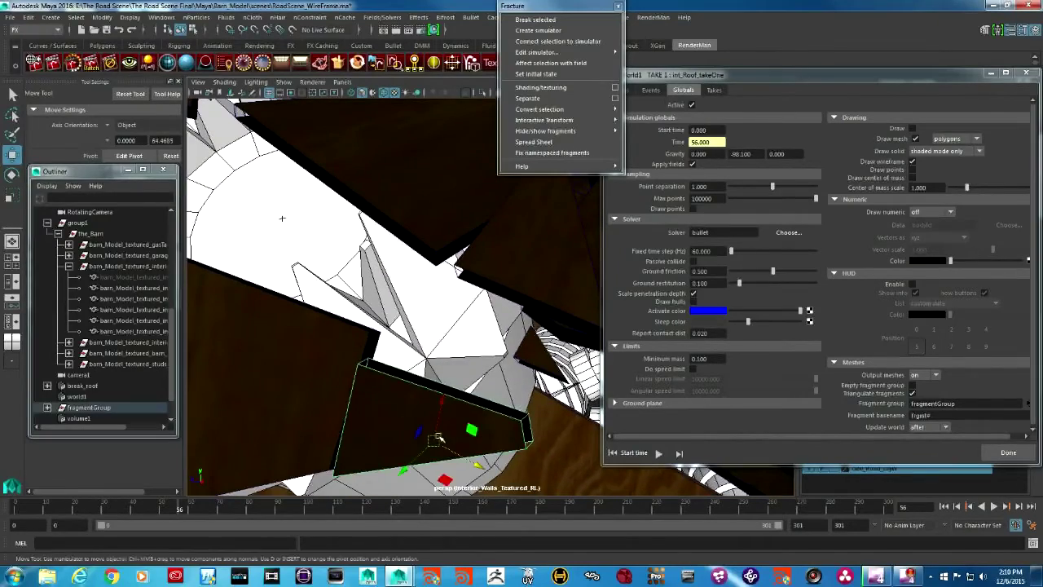
left_click_drag(471, 435, 411, 420, "alt")
mouse_move(453, 295)
left_mouse_down("alt")
mouse_move(435, 333)
mouse_move(466, 339)
mouse_move(477, 326)
mouse_move(469, 316)
mouse_move(391, 282)
mouse_move(477, 310)
mouse_move(594, 325)
mouse_move(541, 331)
mouse_move(424, 298)
mouse_move(443, 288)
mouse_move(491, 295)
mouse_move(449, 301)
left_mouse_up("alt")
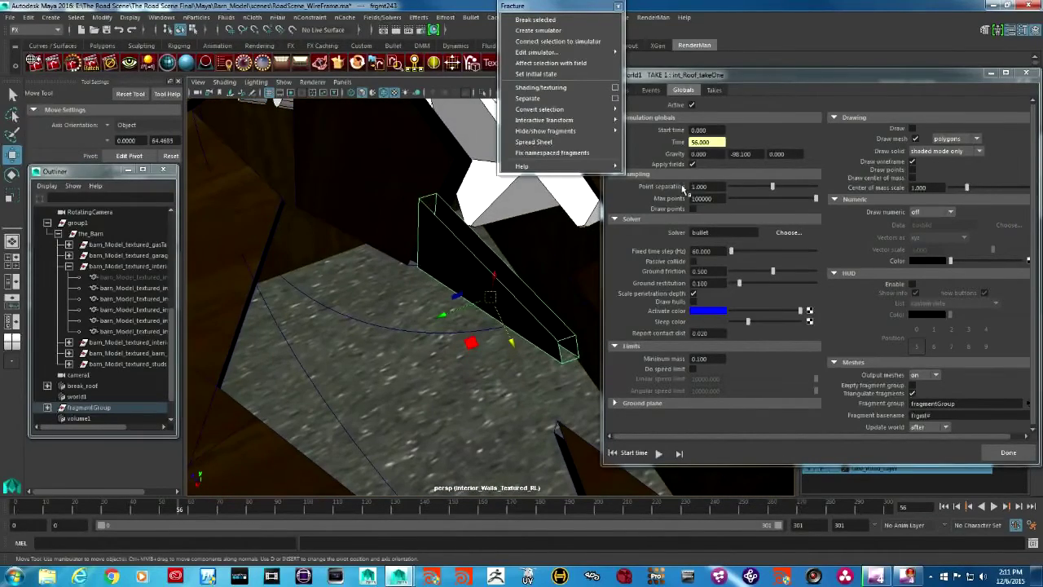
left_click(761, 76)
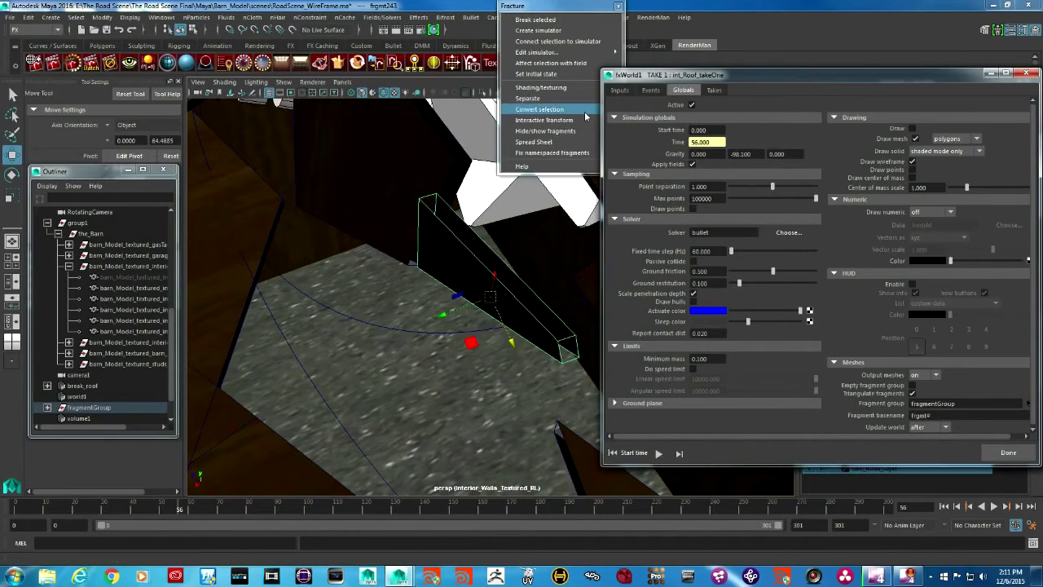
Step: Show the roof ceiling's rigid body settings in the Inputs tab, then open Hypershade beside it
left_click(616, 90)
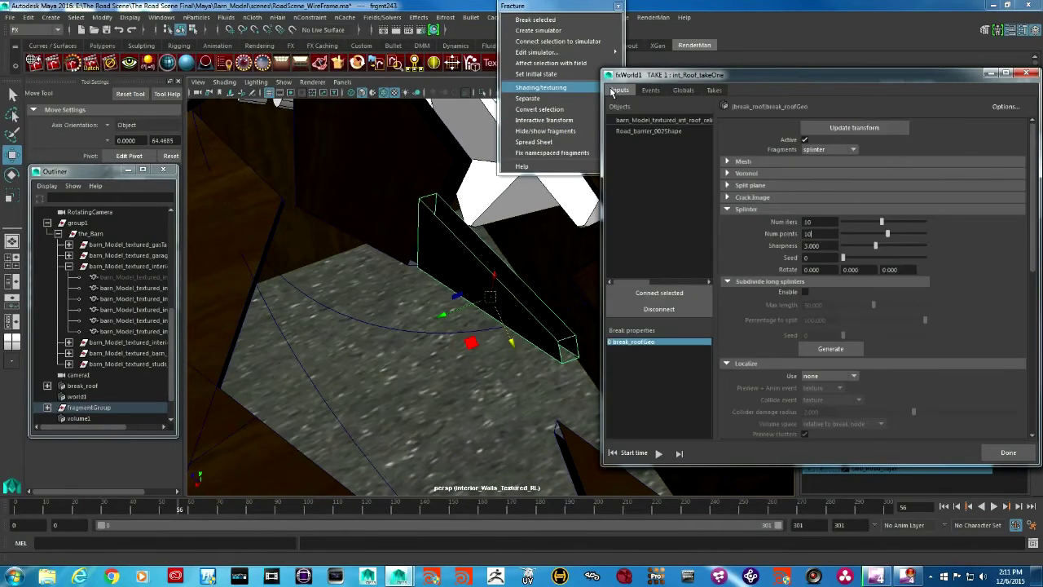
left_click(643, 121)
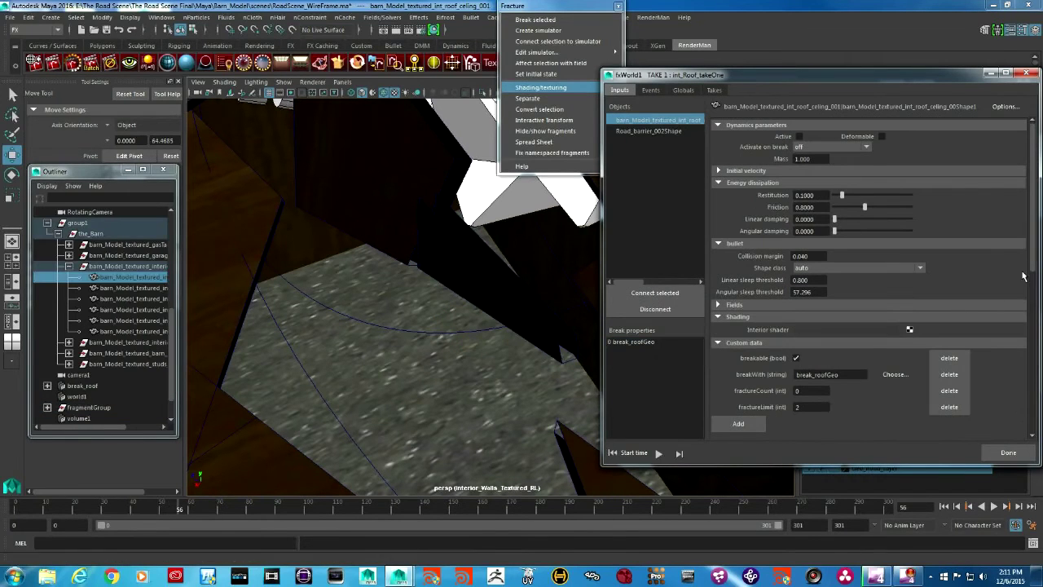
scroll(1023, 277, "down", 5)
scroll(1035, 269, "up", 4)
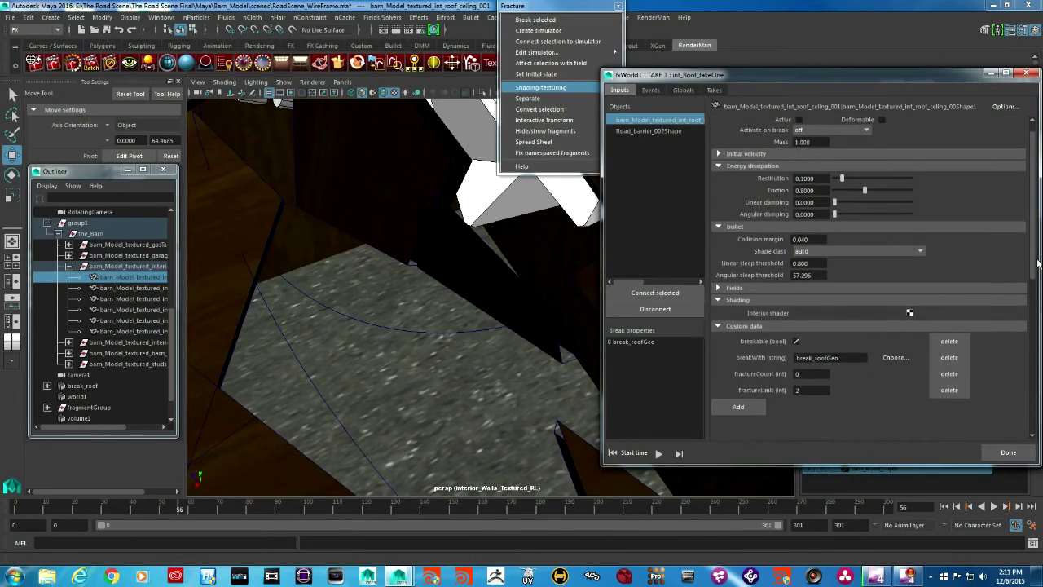
scroll(1038, 261, "up", 1)
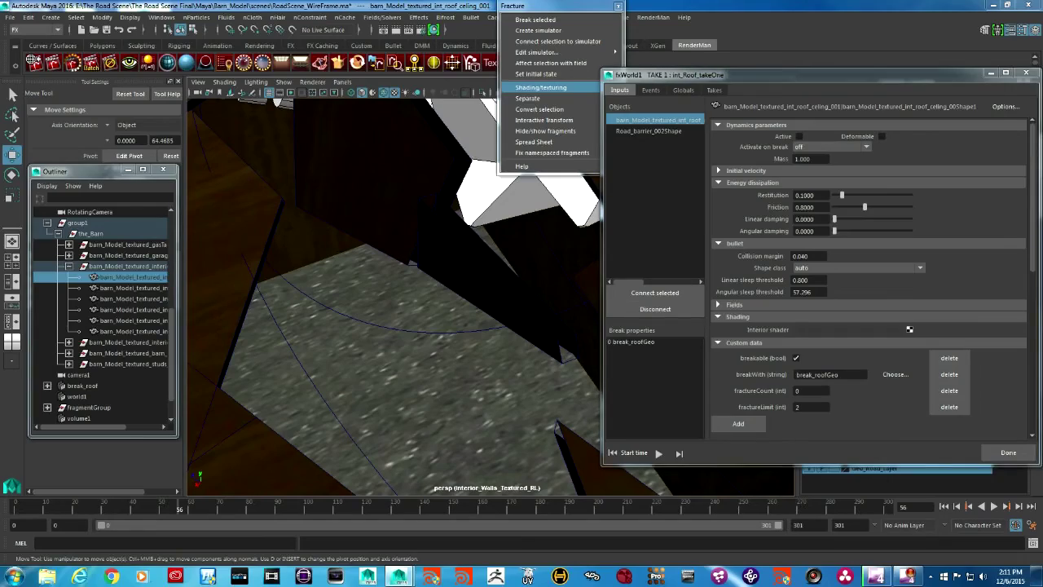
left_click(540, 87)
left_click_drag(1019, 80, 852, 99)
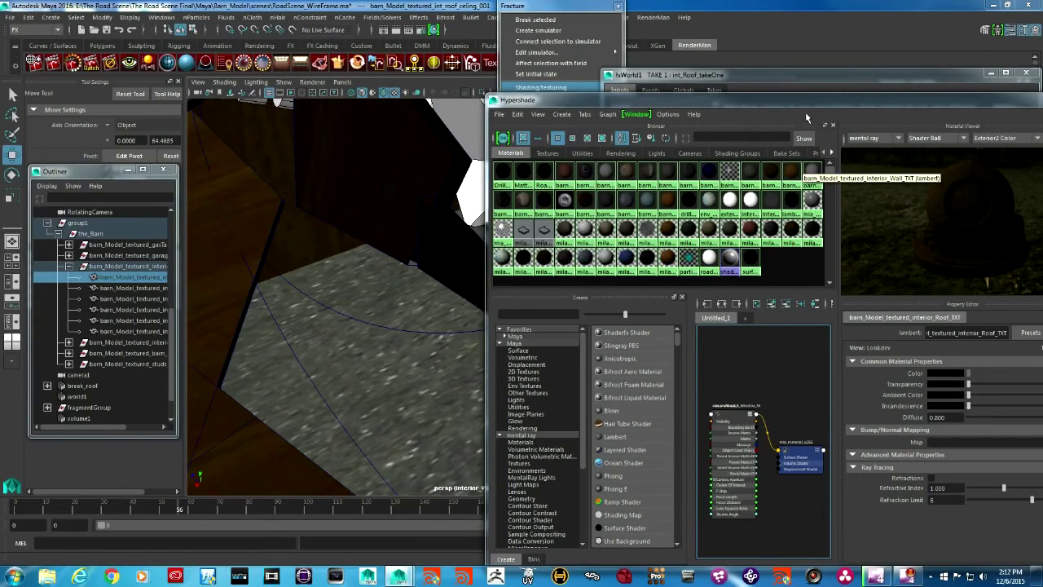
left_click_drag(820, 102, 350, 77)
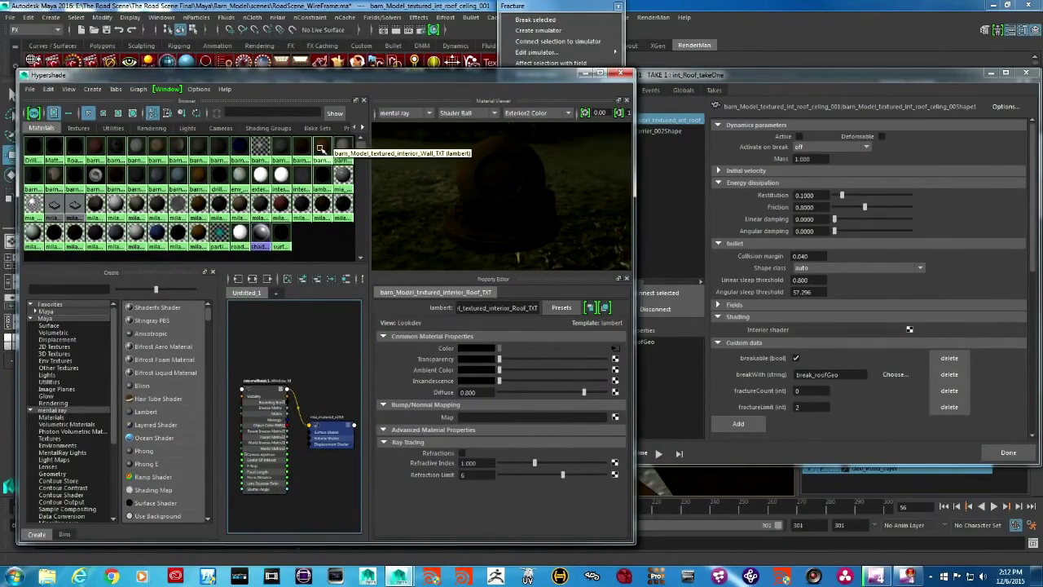
middle_click_drag(321, 147, 799, 332)
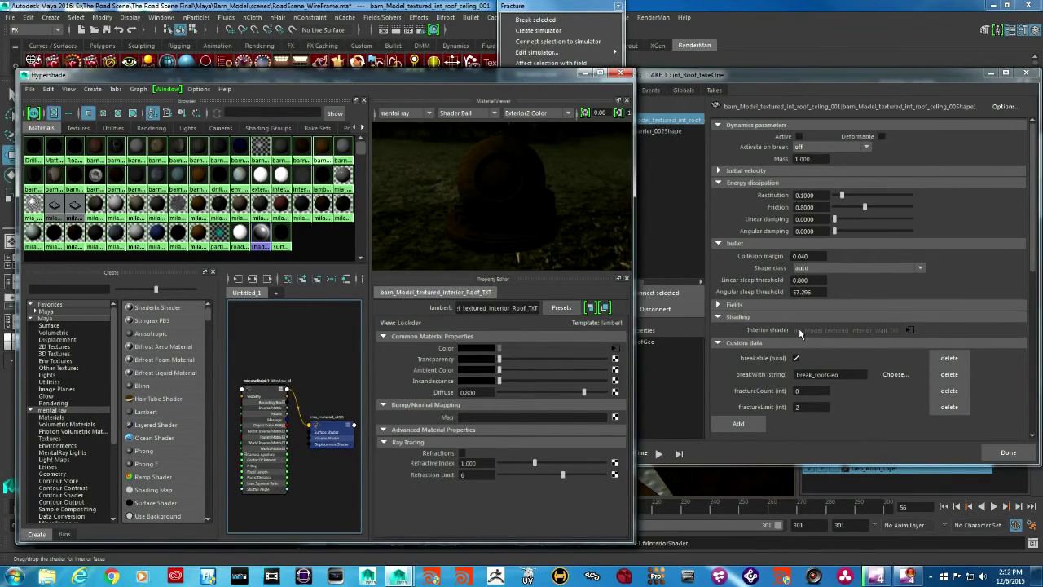
left_click(584, 74)
mouse_move(477, 297)
left_mouse_down("alt")
mouse_move(453, 261)
mouse_move(433, 274)
mouse_move(483, 280)
left_mouse_up("alt")
middle_click_drag(483, 280, 439, 313, "alt")
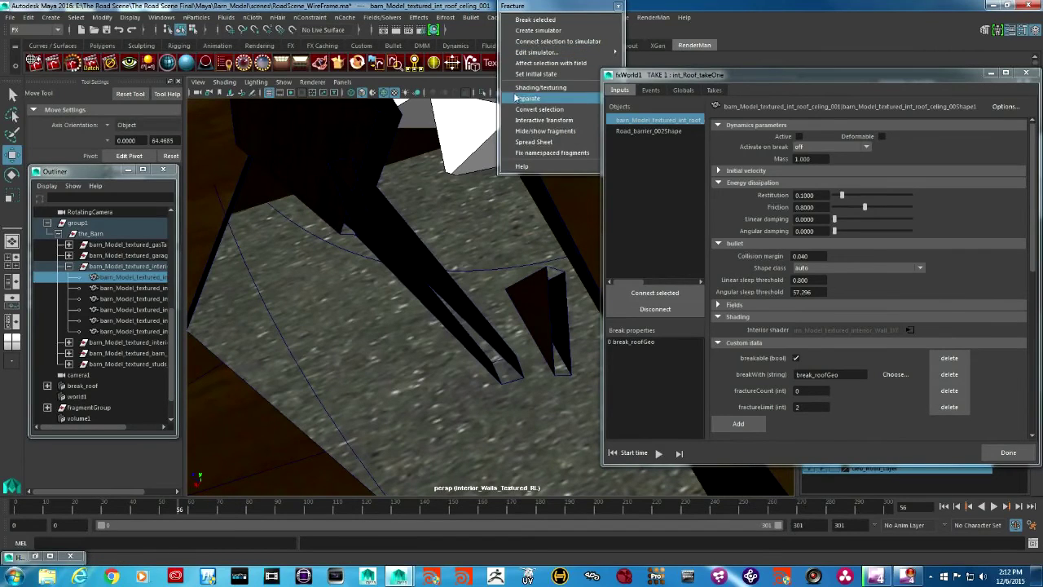
Step: Run Shading/texturing with automatic interior UVs on the currently selected mesh
left_click(572, 7)
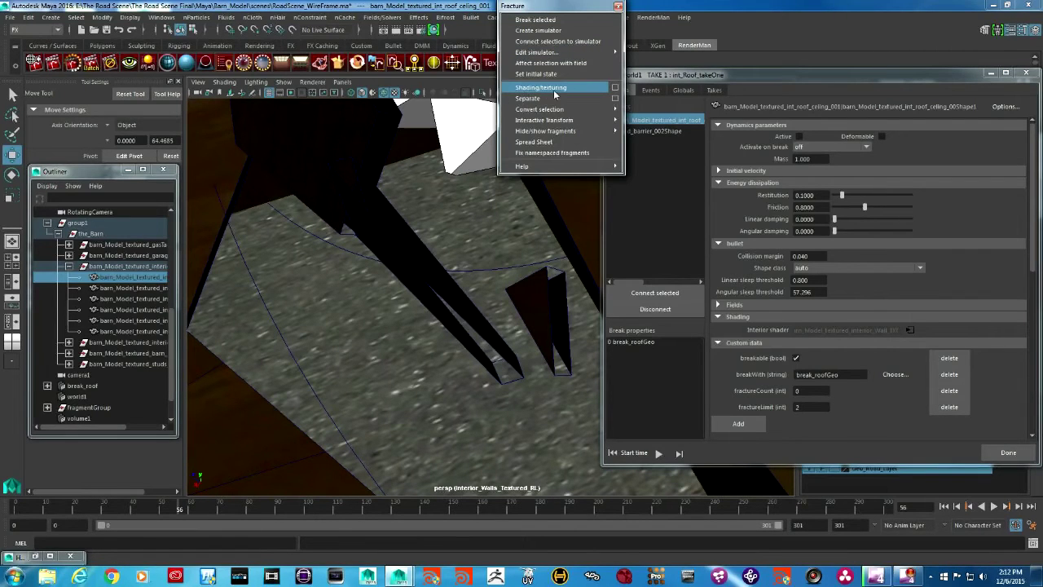
left_click(615, 87)
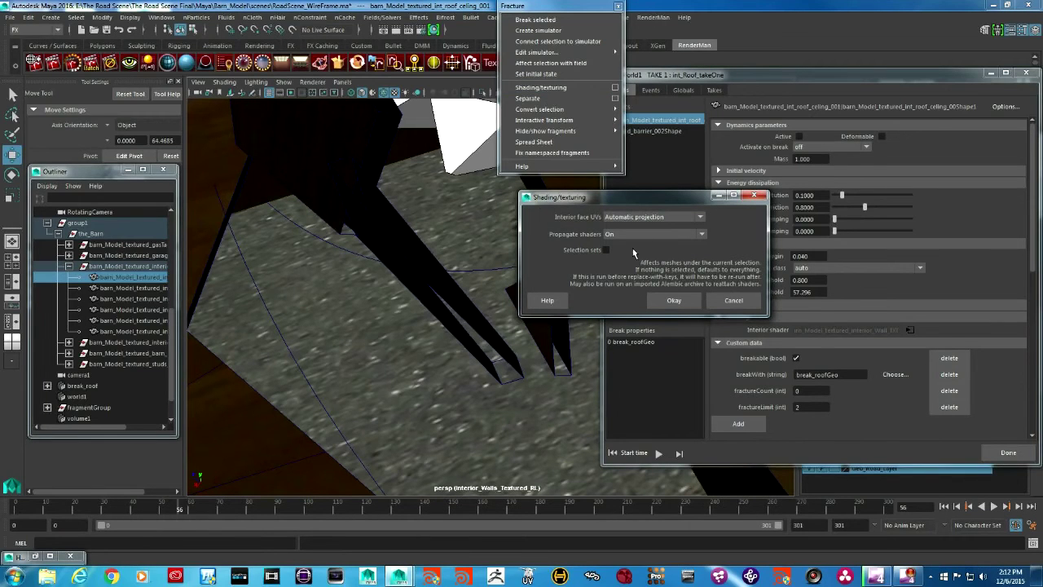
left_click(675, 301)
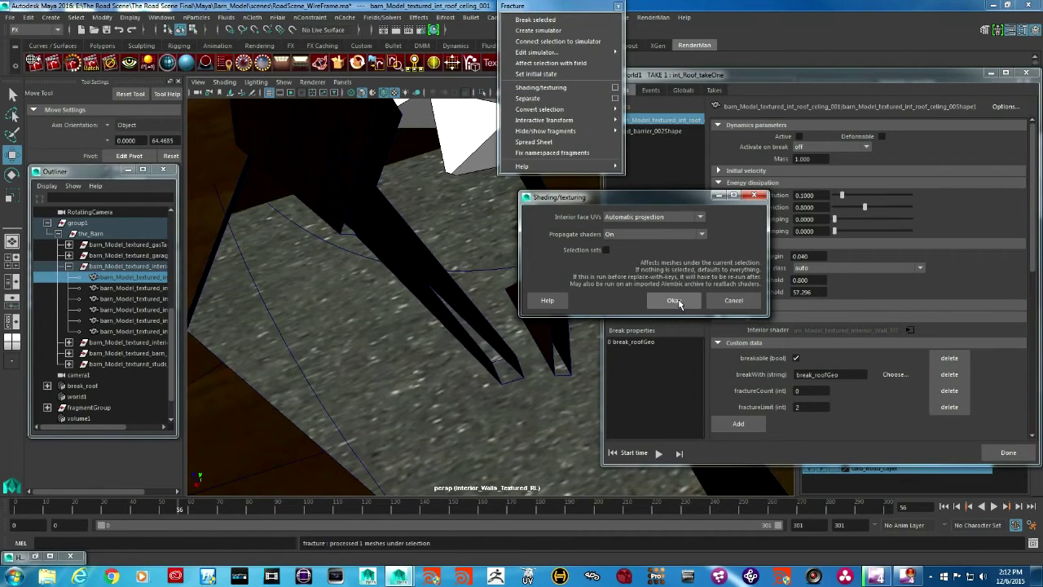
Step: Apply Shading/texturing to the whole fragmentGroup, then orbit to inspect the wood-textured cut faces
left_click(87, 408)
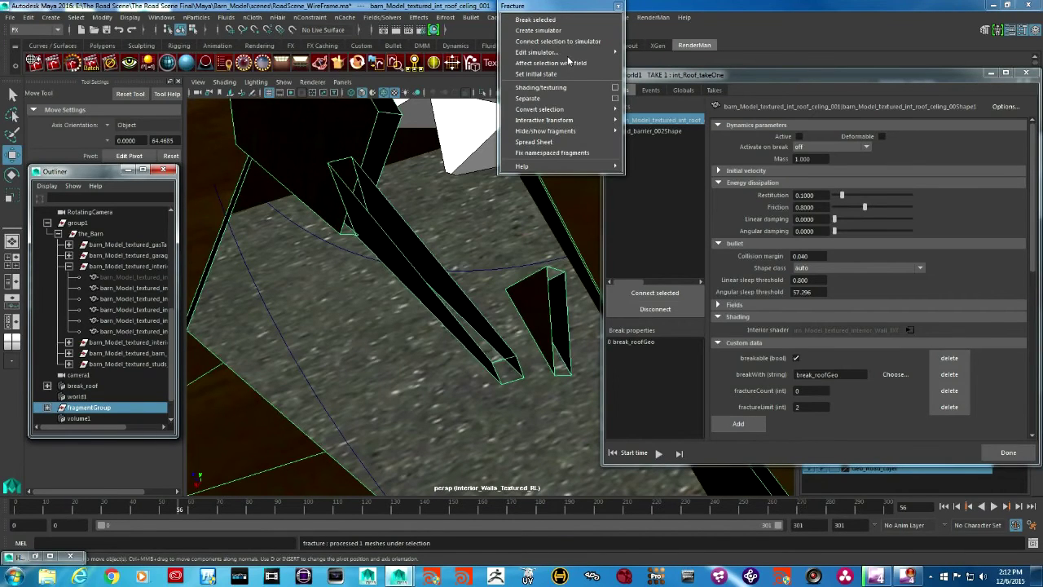
mouse_move(569, 55)
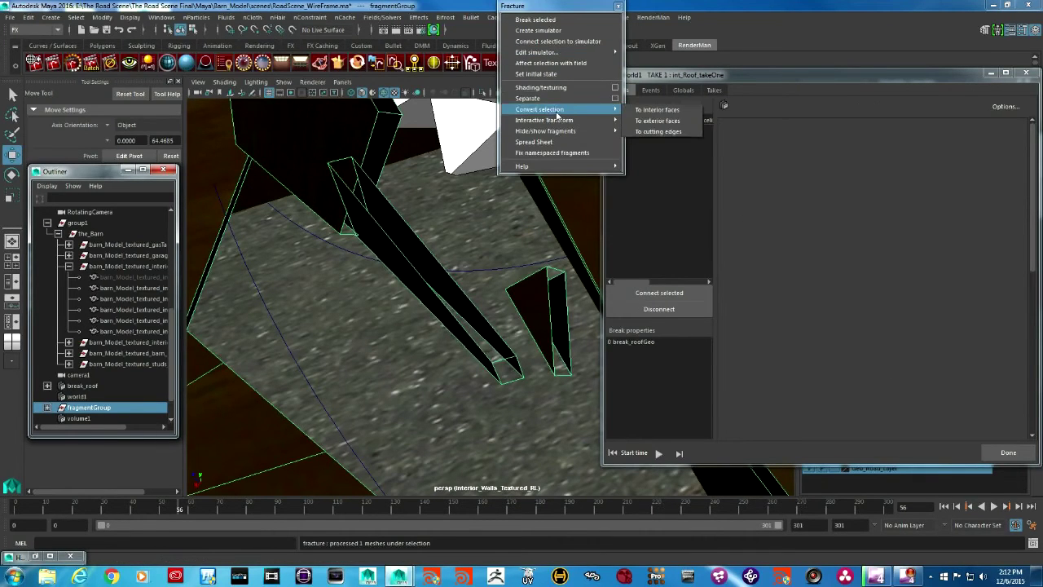
left_click(615, 87)
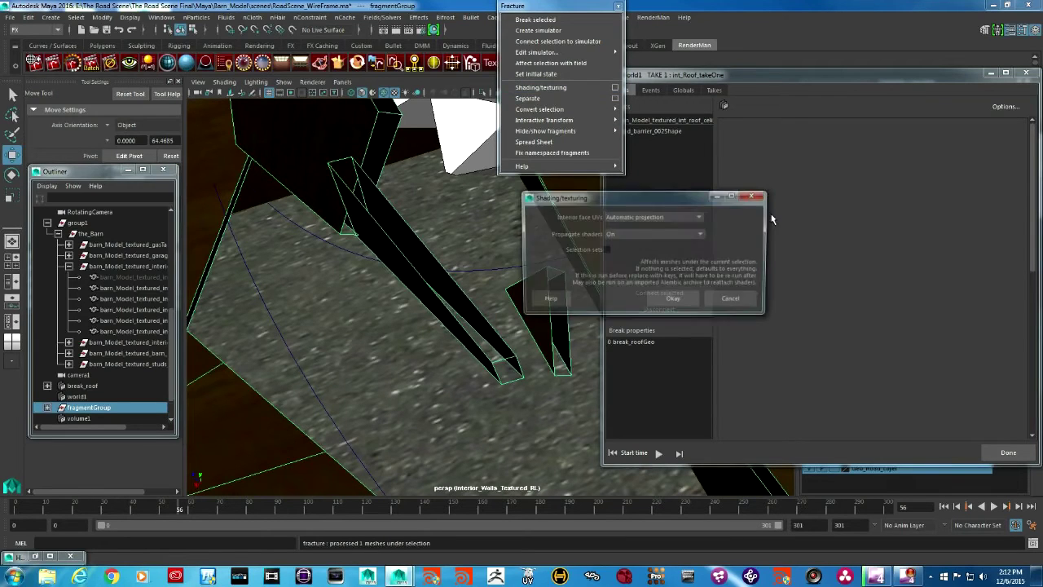
left_click(675, 301)
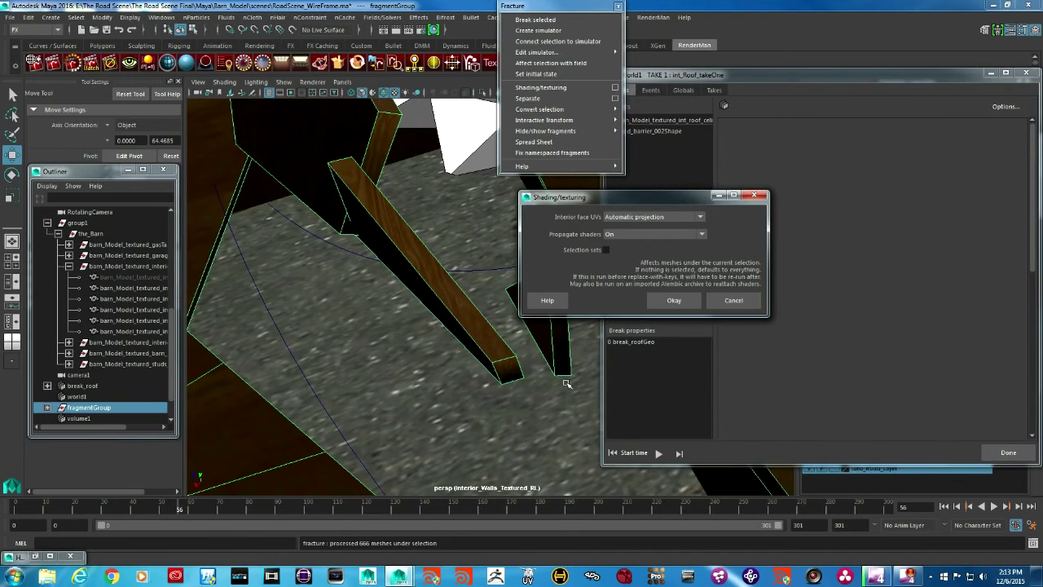
key("Escape")
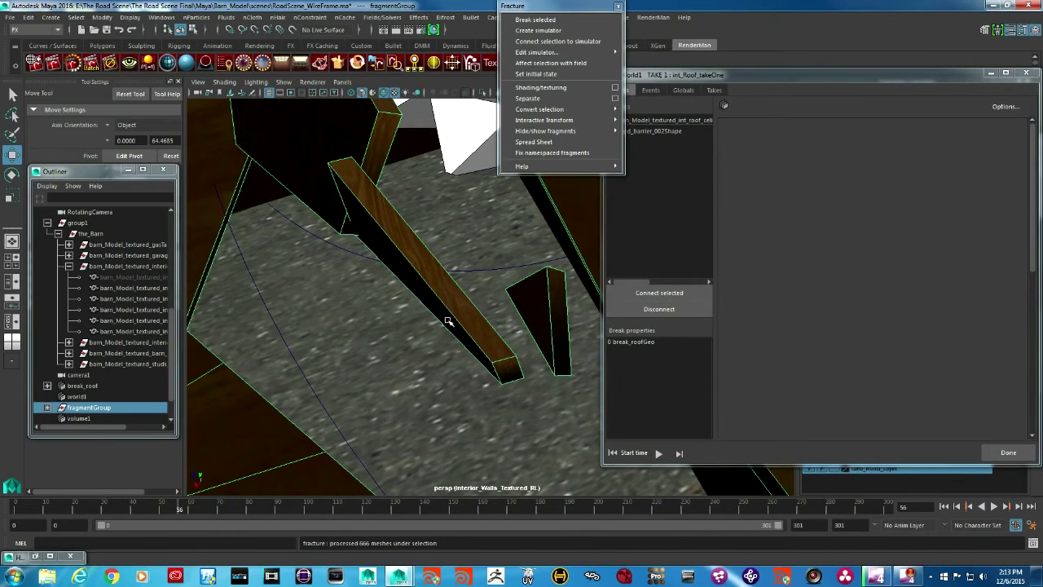
left_click_drag(447, 321, 409, 306, "alt")
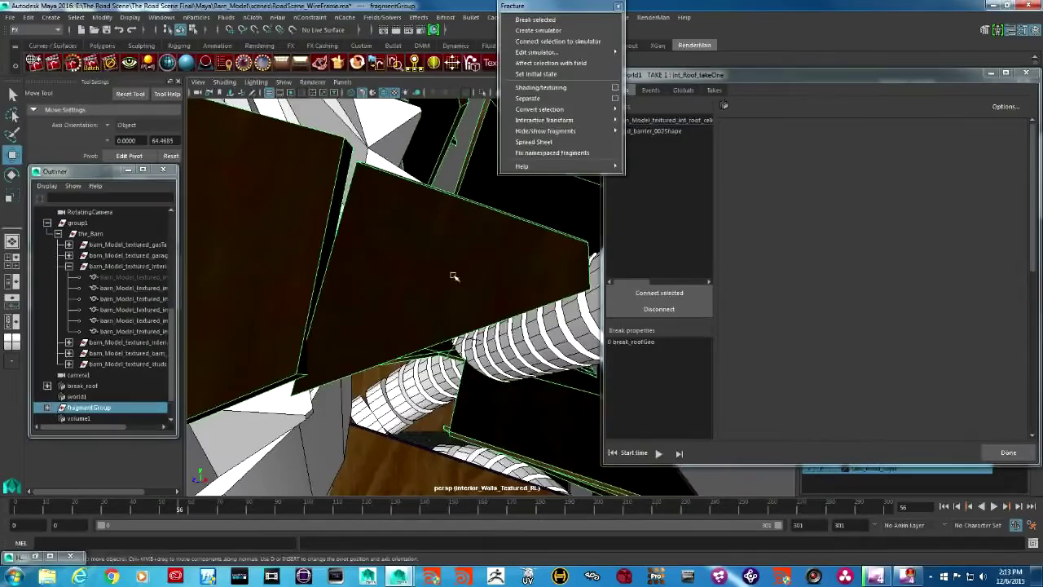
left_click_drag(485, 264, 435, 326, "alt")
right_click_drag(435, 325, 368, 318, "alt")
left_click_drag(369, 317, 468, 327, "alt")
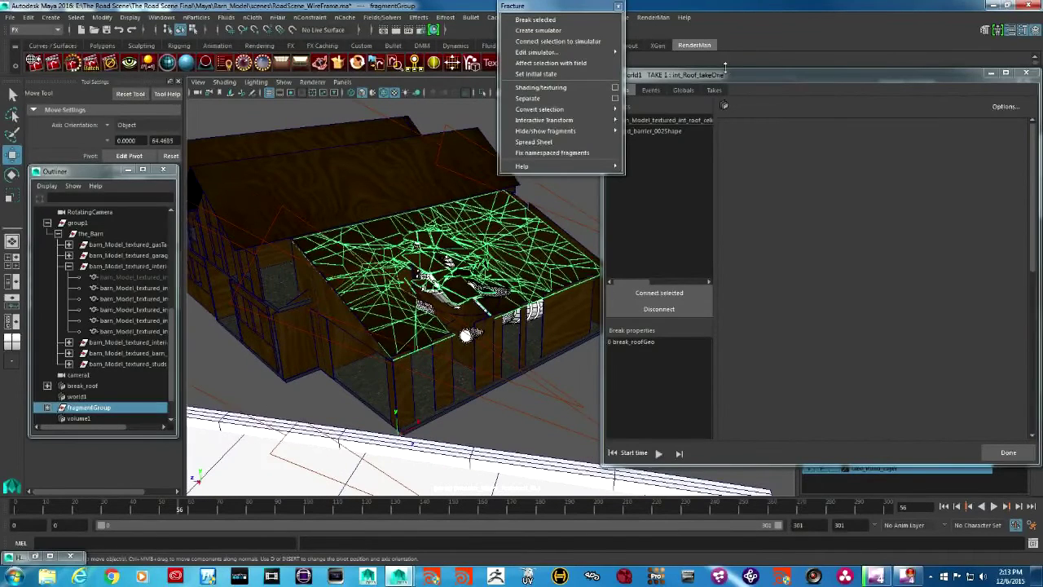
Step: Play the cached int_Roof_takeOne take to frame 74 and orbit around the scattered roof debris
left_click(715, 91)
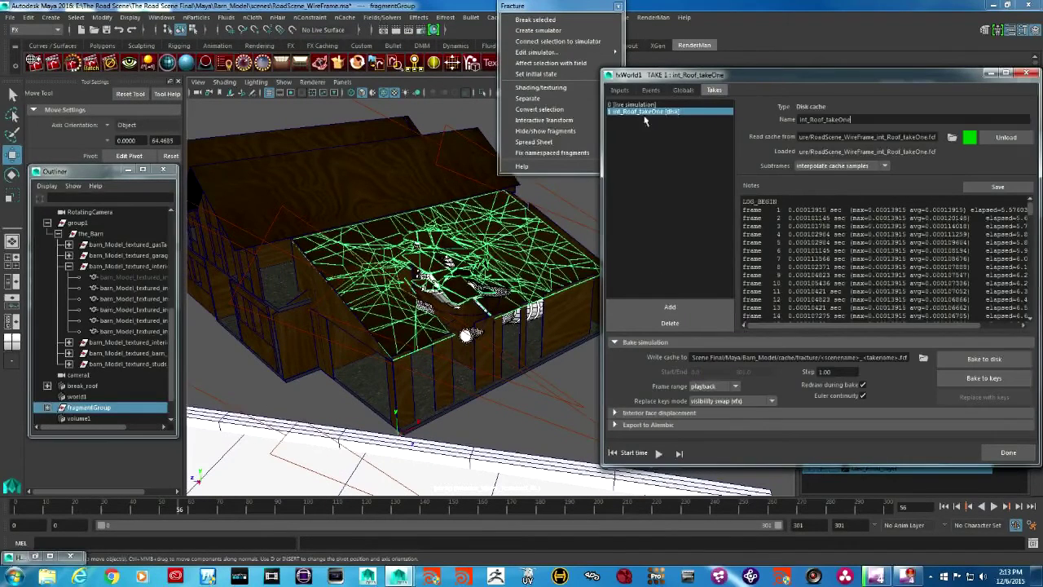
left_click(994, 507)
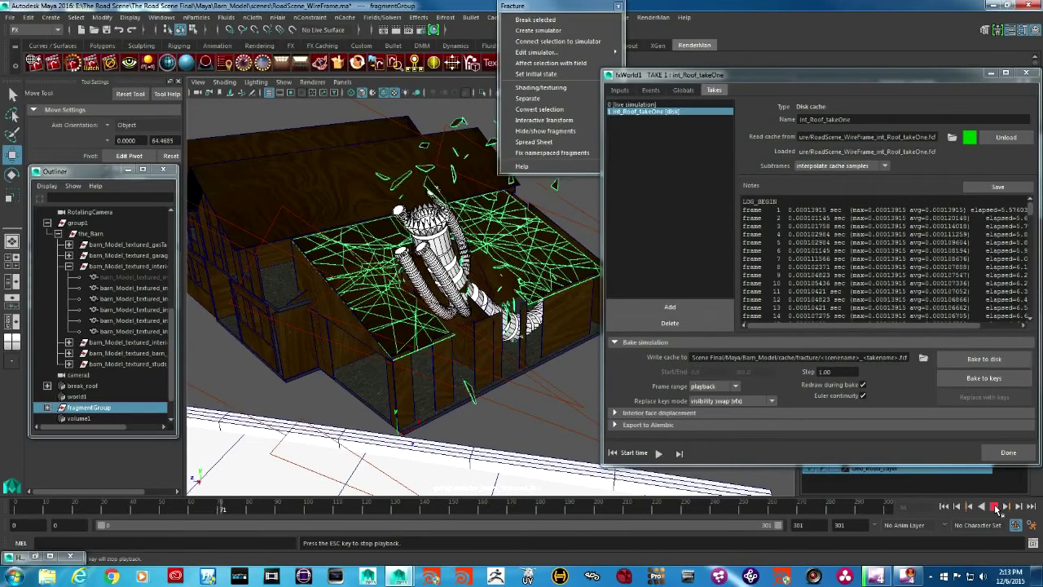
left_click(995, 507)
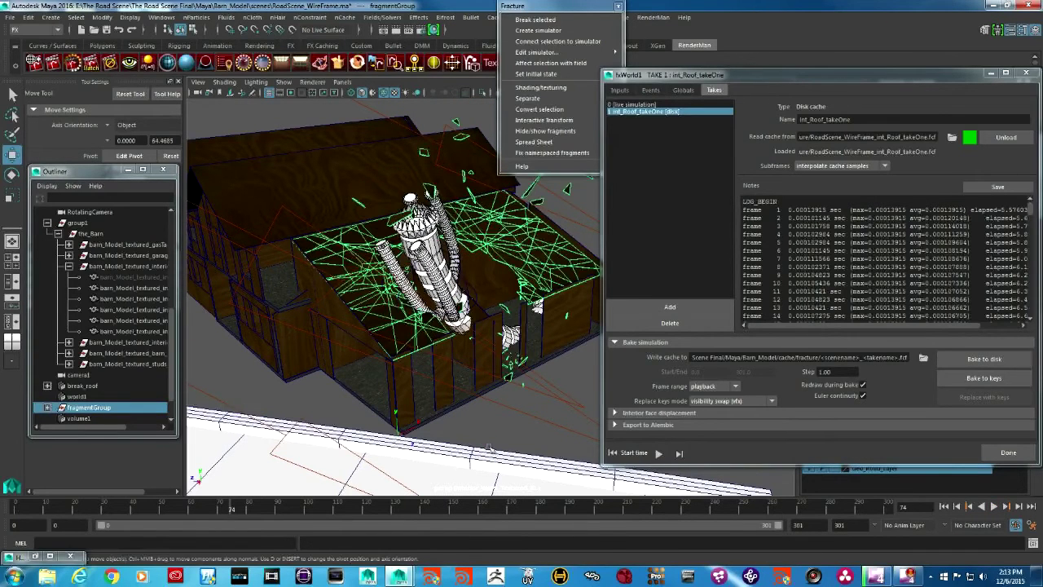
left_click(328, 415)
left_click_drag(328, 416, 416, 214, "alt")
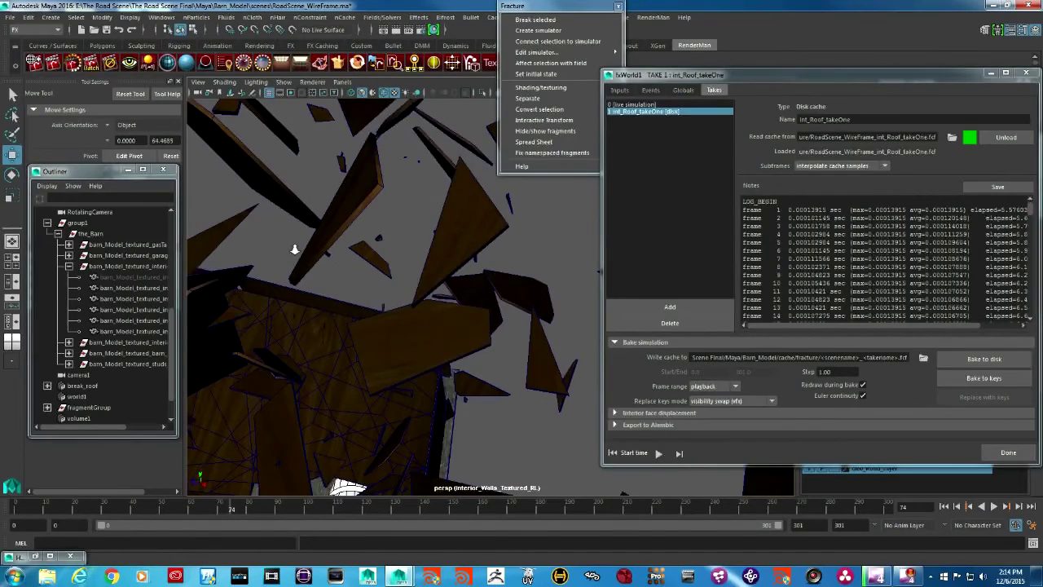
right_click_drag(295, 248, 391, 240, "alt")
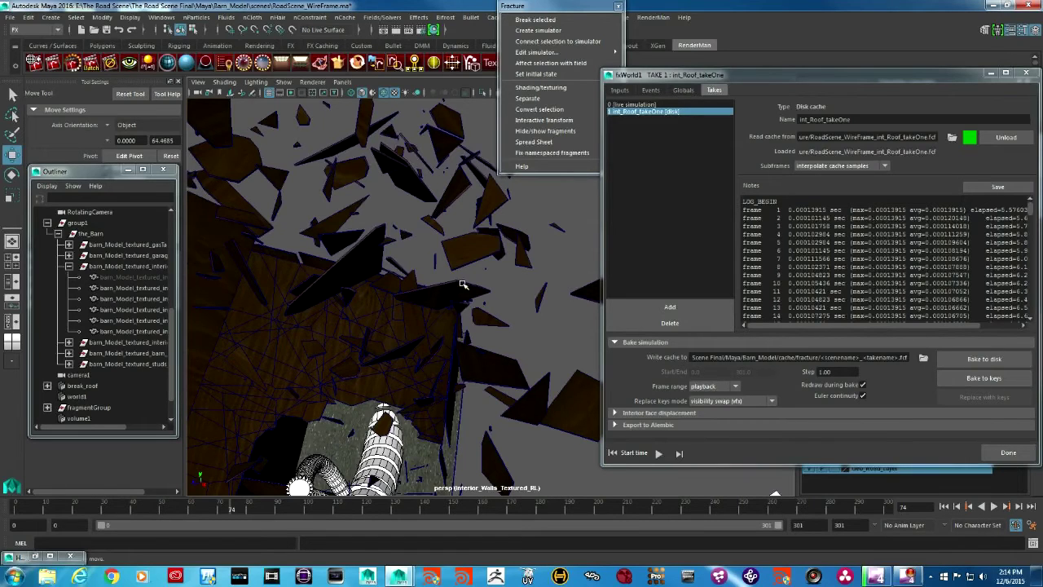
left_click_drag(498, 283, 378, 259, "alt")
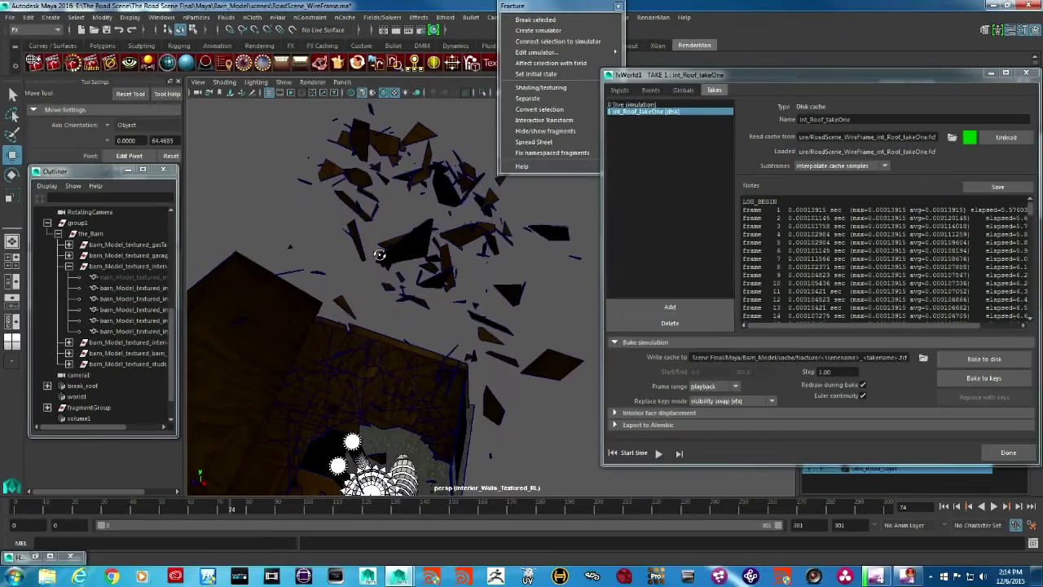
left_click_drag(380, 255, 389, 300, "alt")
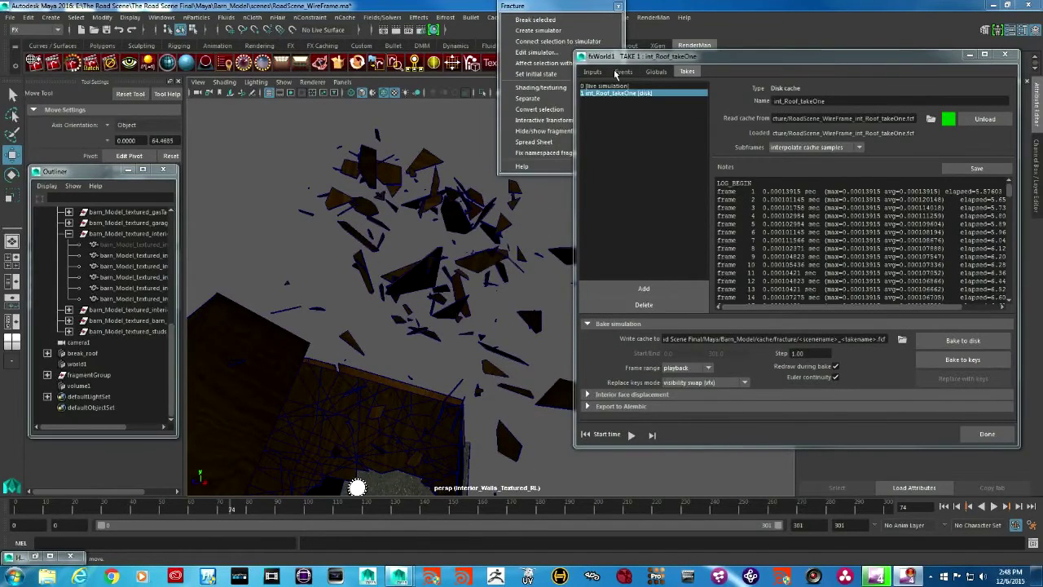
Step: Add an 'emit particles on break' event executing in takes with particle type, creating emitter1 and particle2
left_click(623, 71)
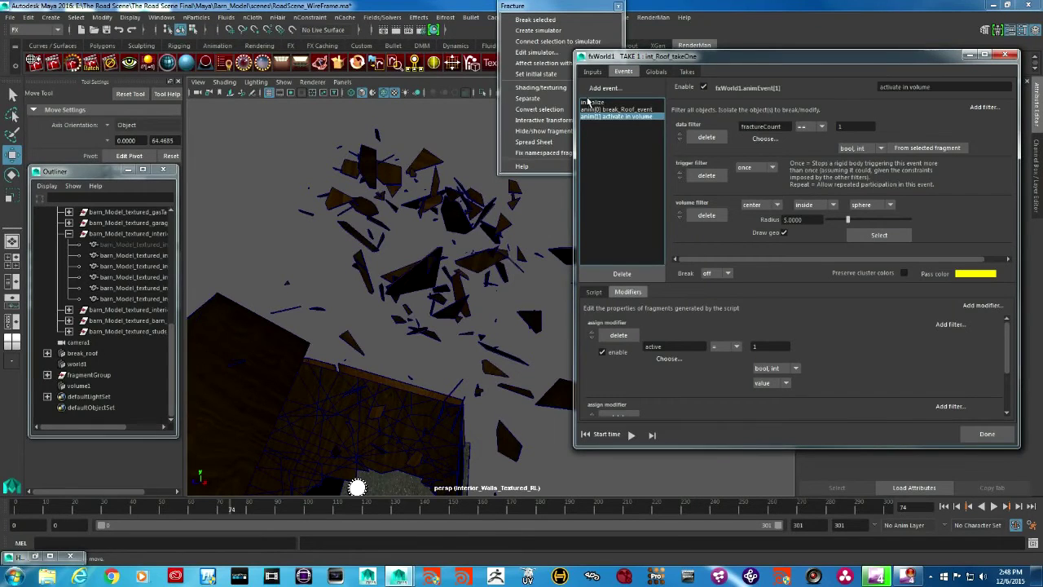
left_click(607, 91)
mouse_move(658, 119)
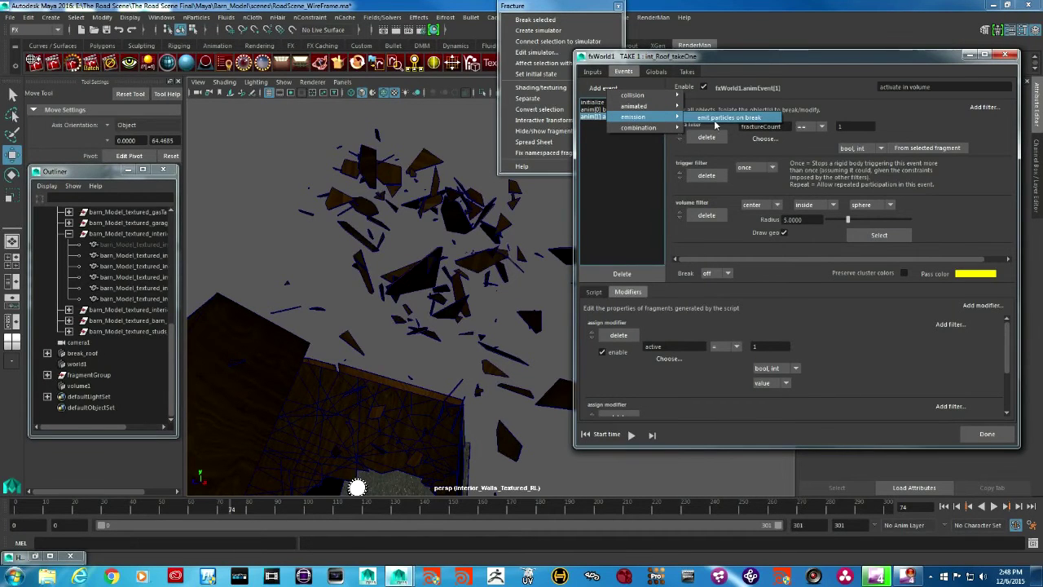
left_click(750, 122)
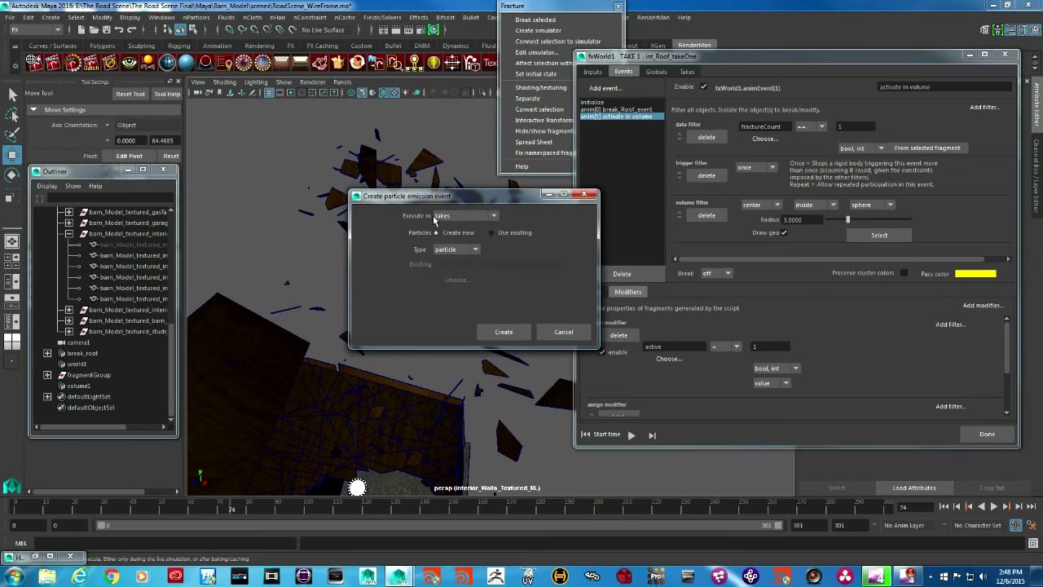
left_click(494, 215)
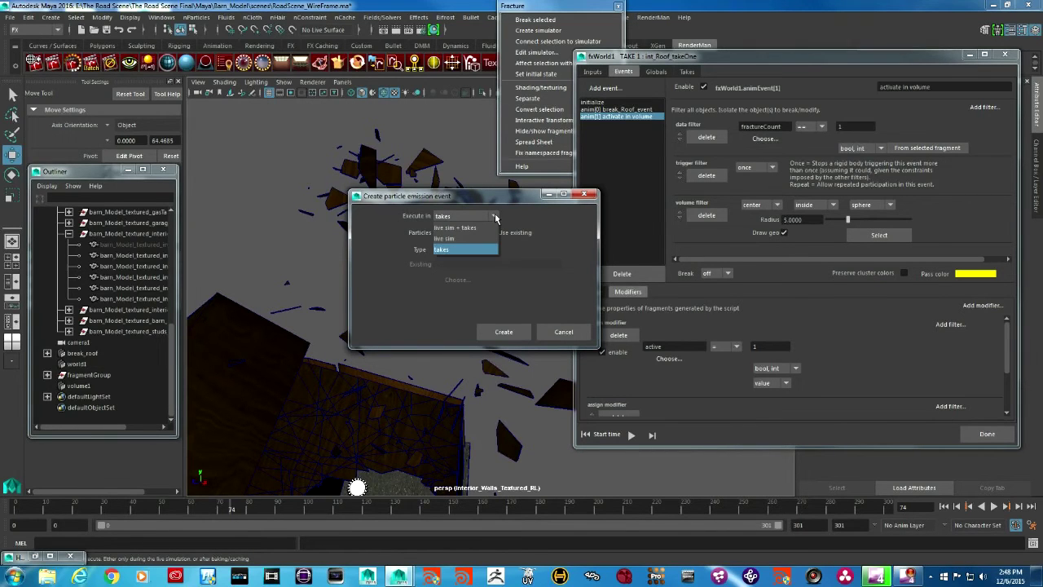
left_click(466, 248)
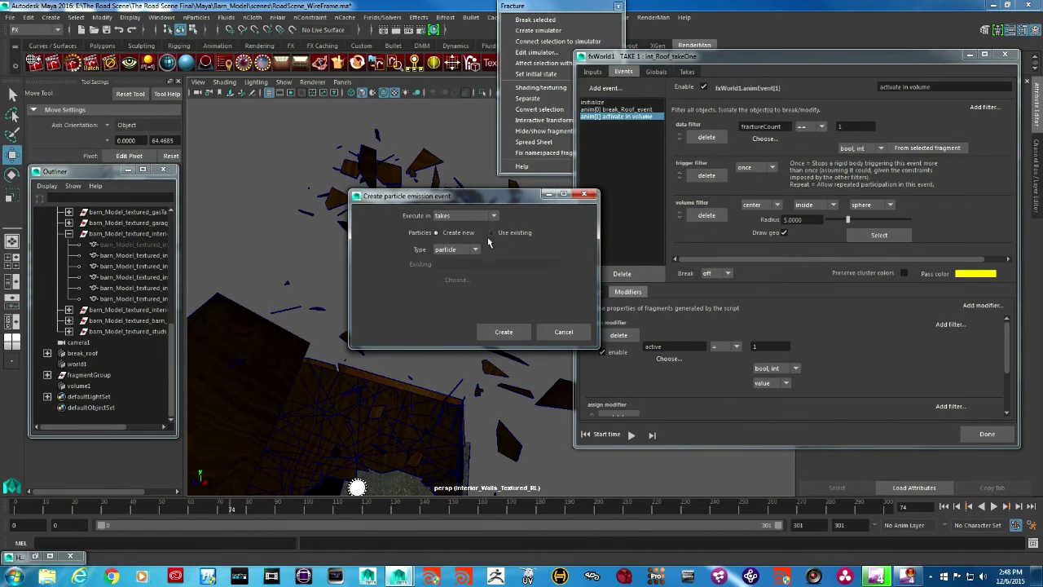
left_click(475, 251)
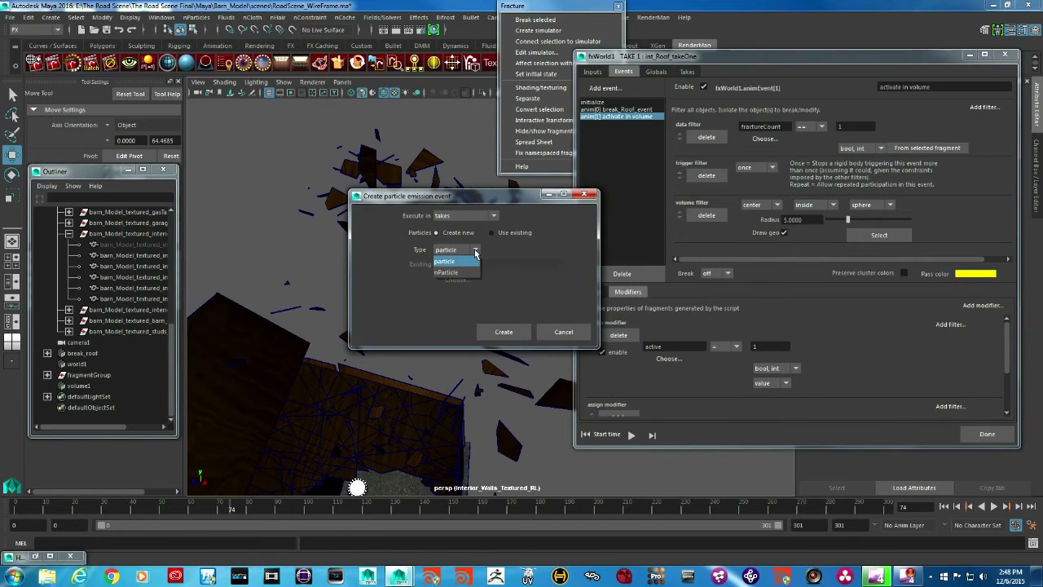
left_click(466, 261)
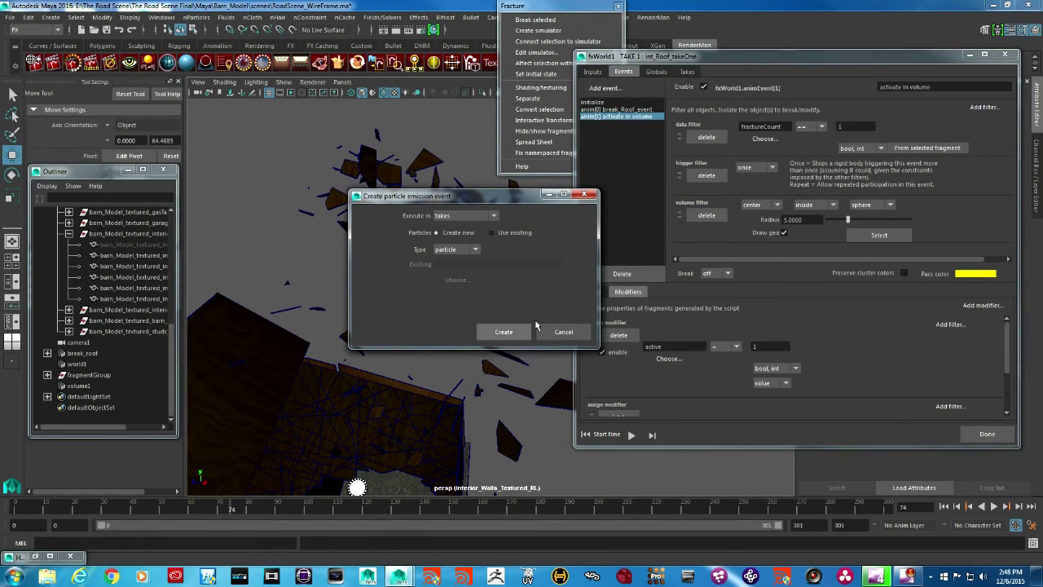
left_click(505, 332)
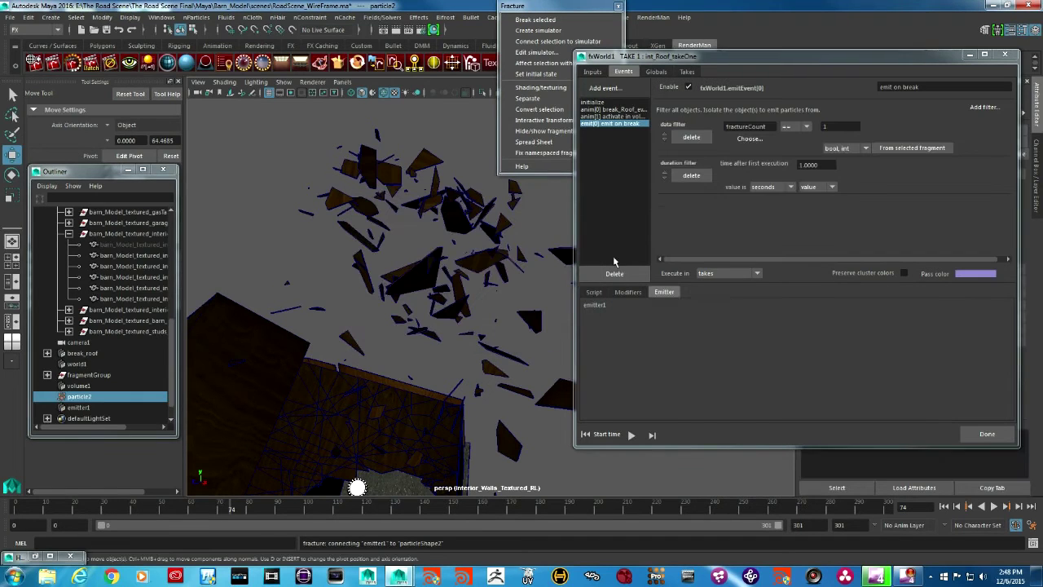
Step: Play from the start to frame 87 to watch the yellow particles, then rewind to the first frame
left_click(943, 506)
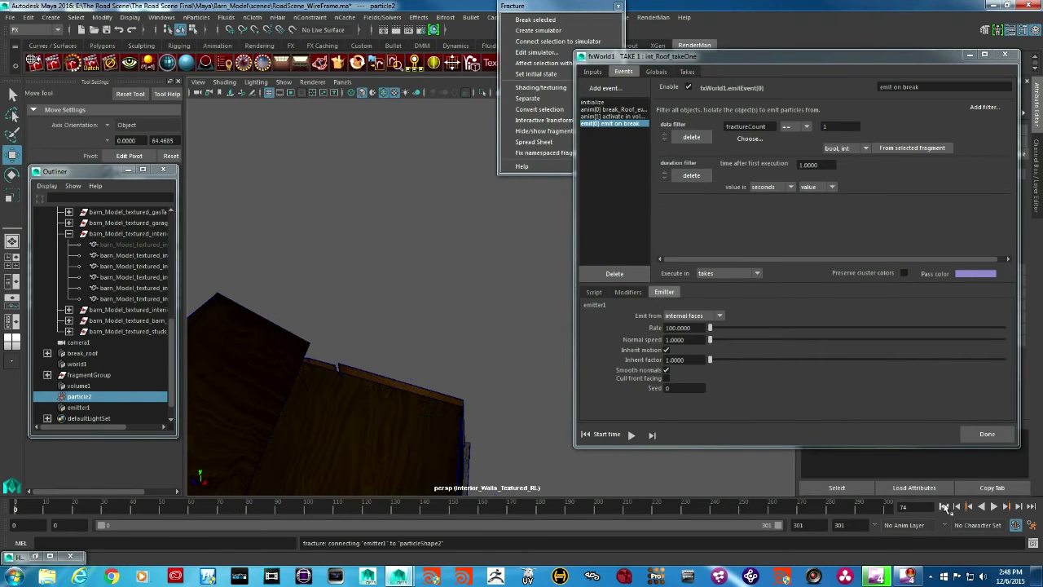
left_click(995, 506)
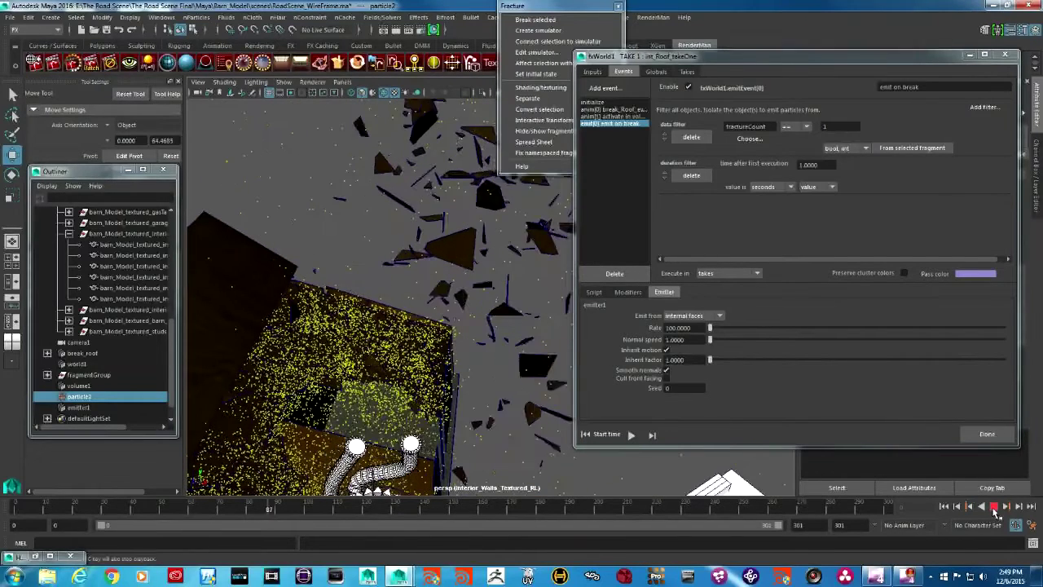
left_click(995, 511)
left_click(943, 506)
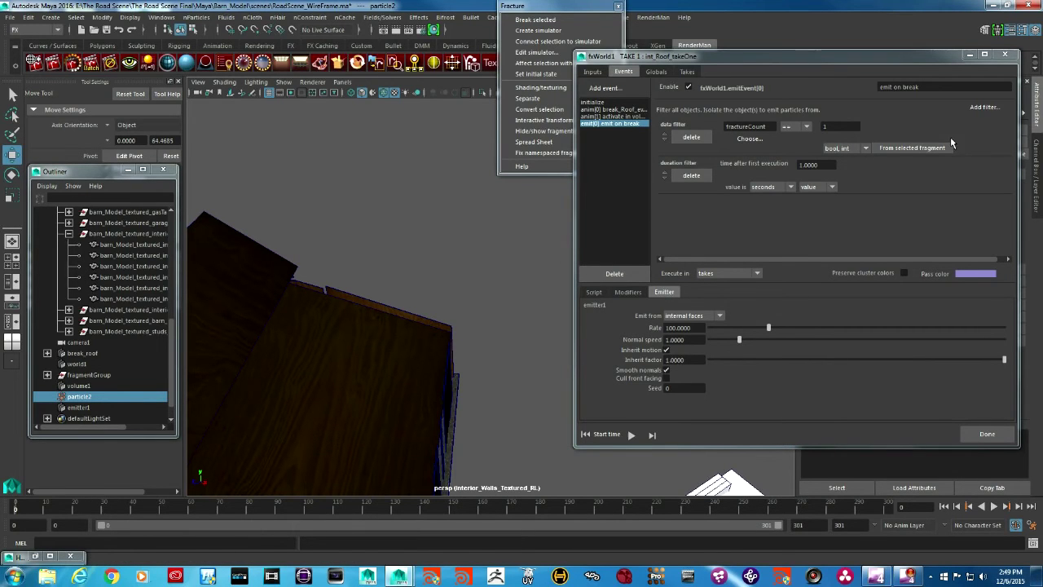
Step: Add a data filter requiring the fragments' active value to equal 1, then play the simulation
left_click(984, 108)
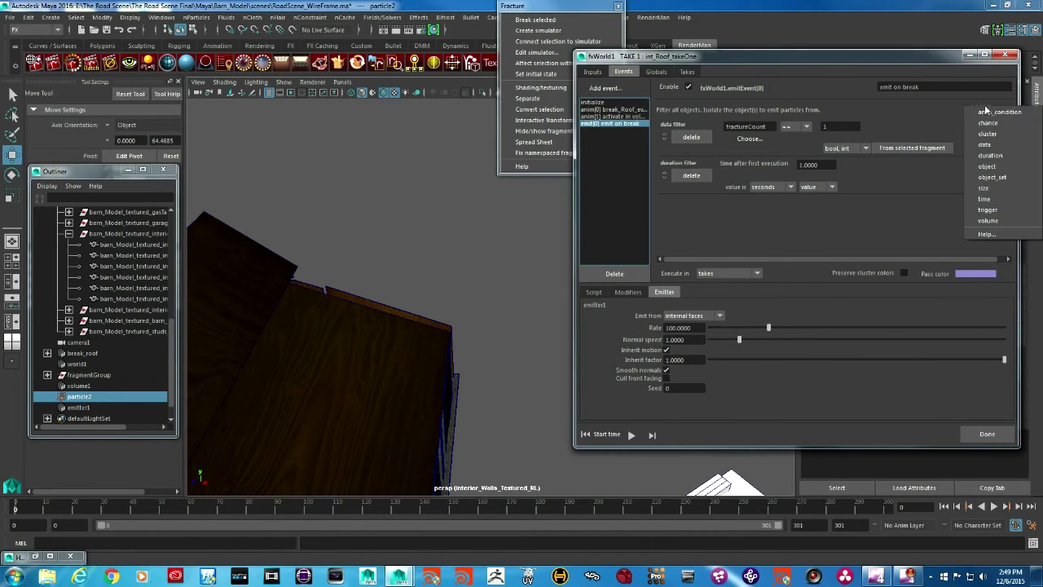
left_click(985, 144)
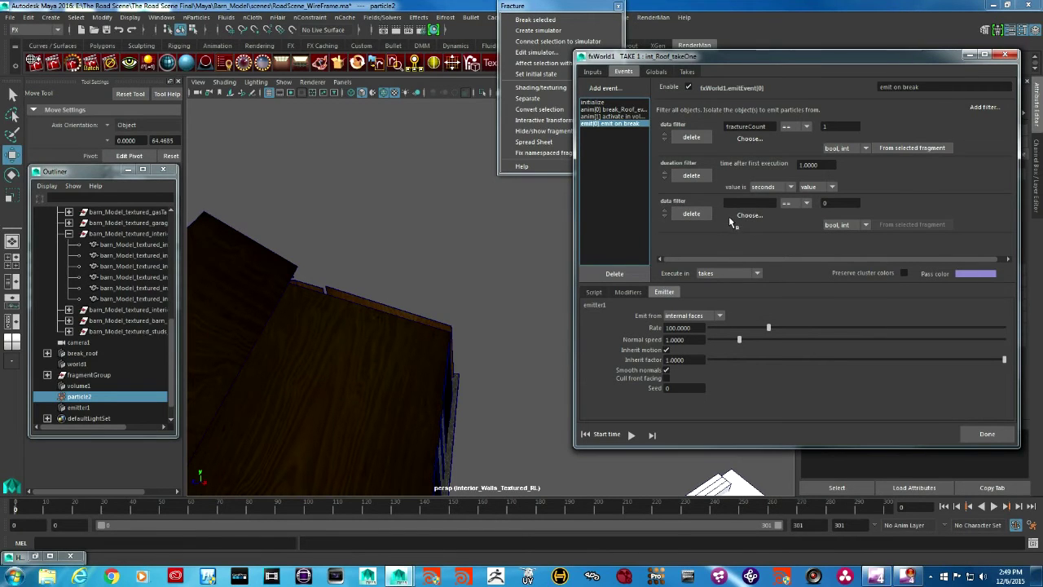
left_click(759, 216)
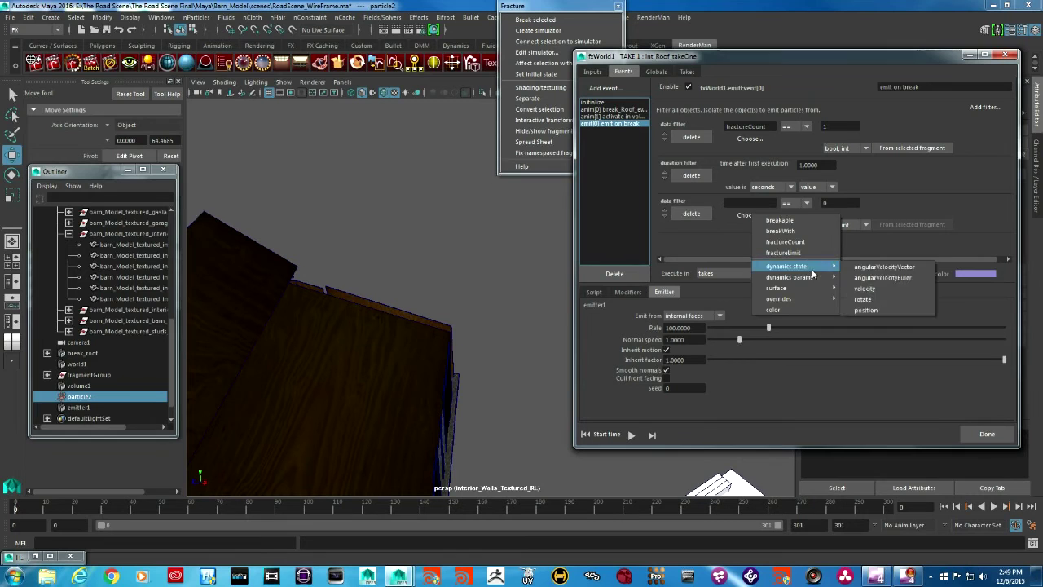
mouse_move(813, 281)
left_click(861, 277)
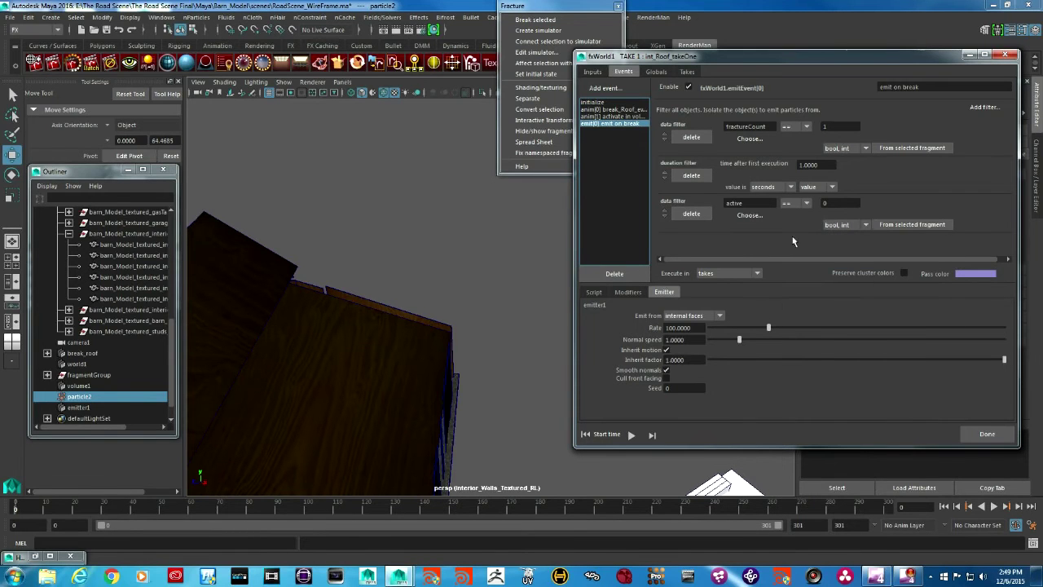
double_click(823, 204)
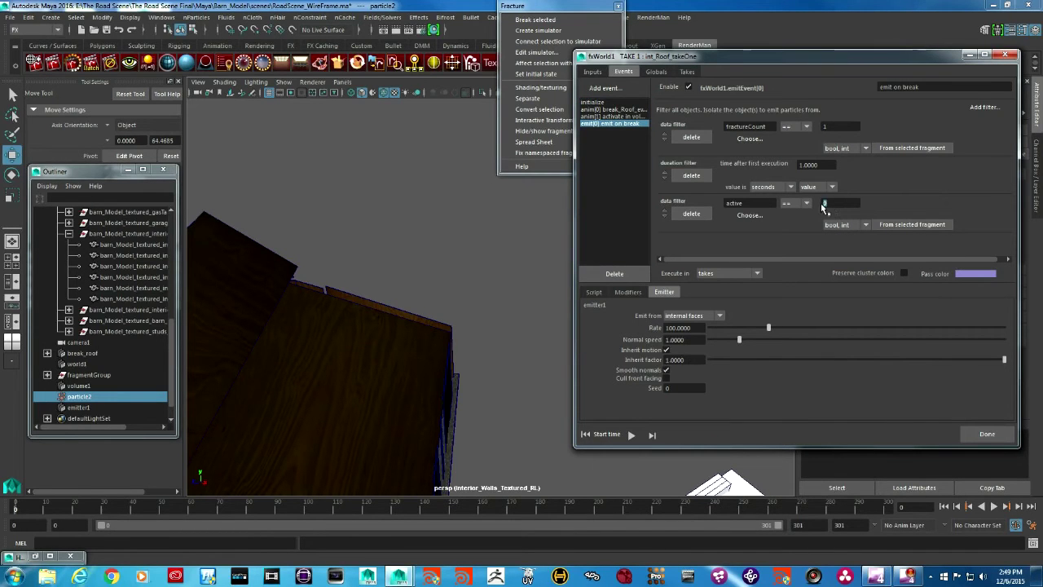
type("1")
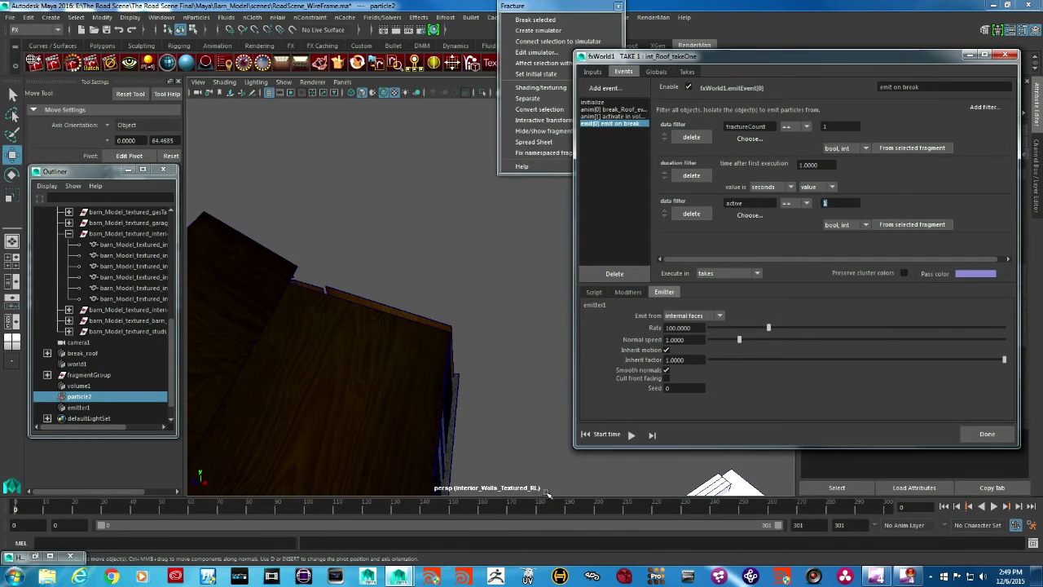
left_click(994, 506)
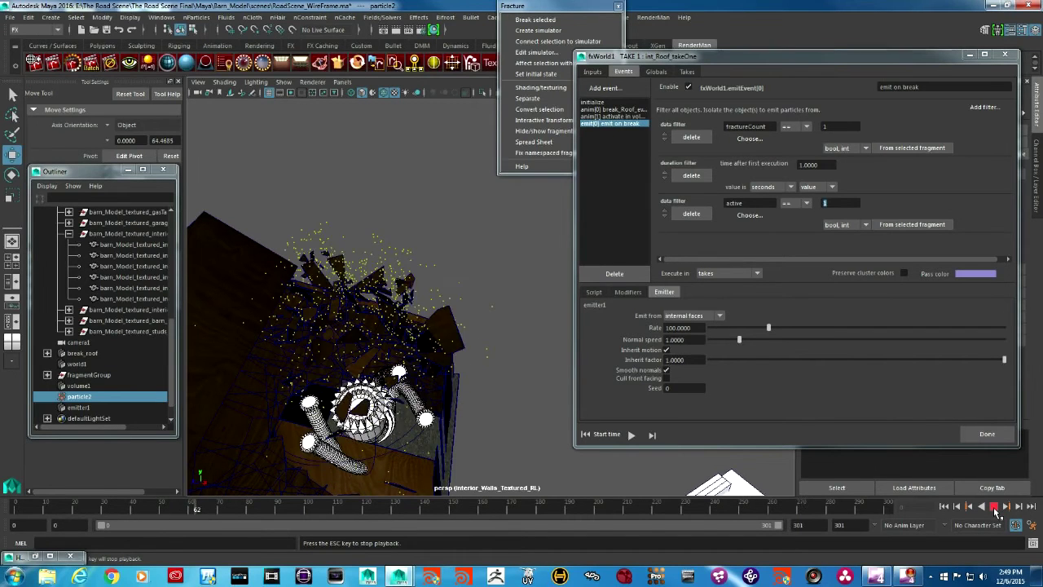
Step: Stop playback, set emitter1's rate to 1000 and inherit factor to 0.1, then replay
left_click(996, 511)
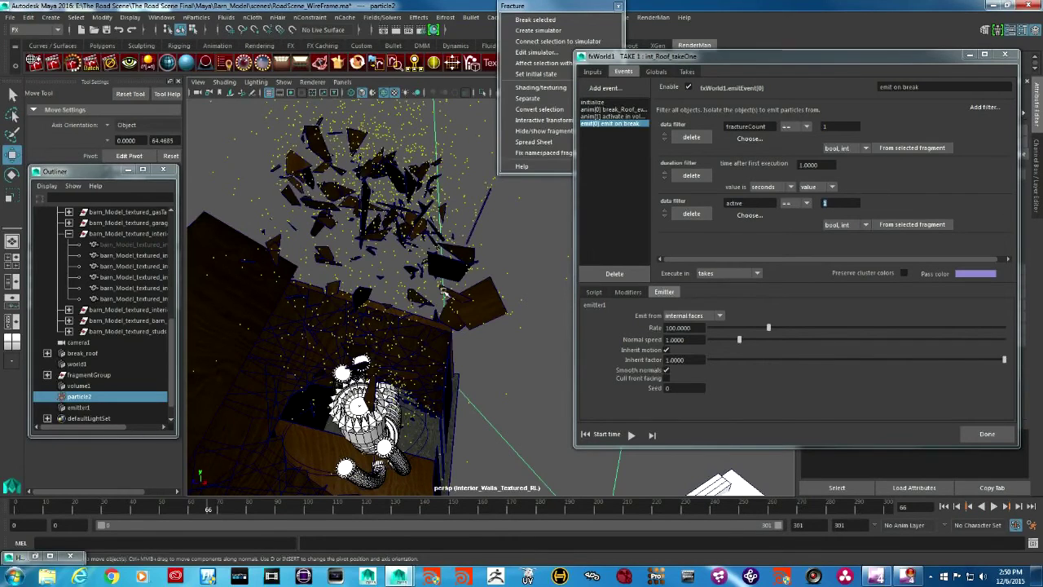
left_click(696, 327)
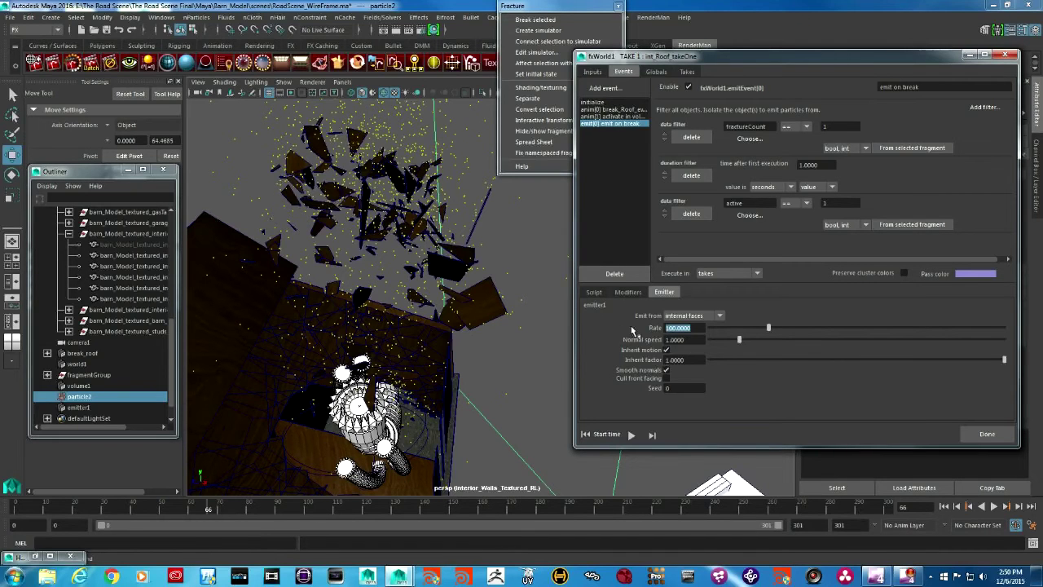
type("1000")
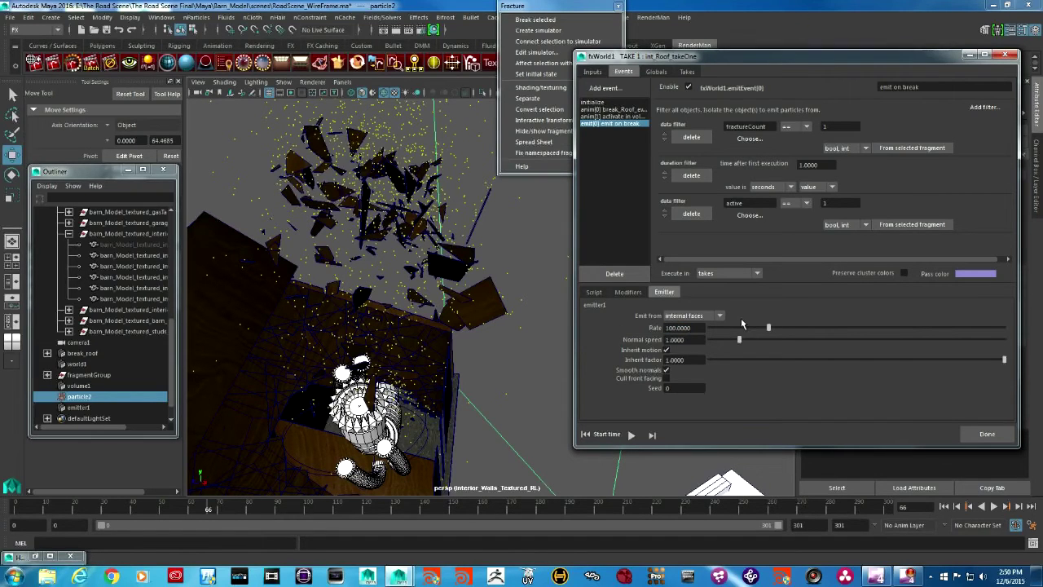
key("Return")
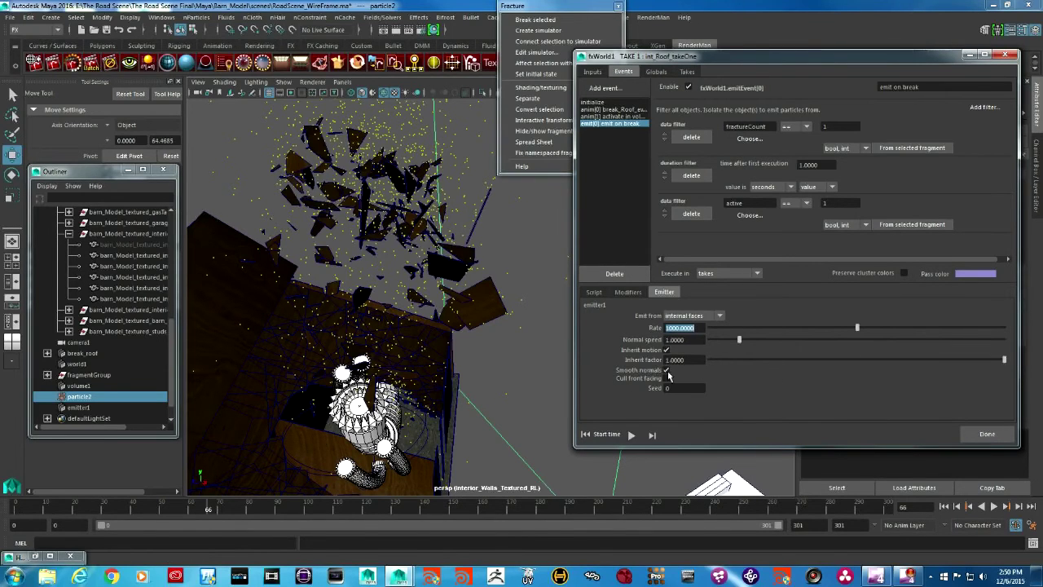
left_click_drag(694, 361, 654, 359)
type("0.1")
key("Return")
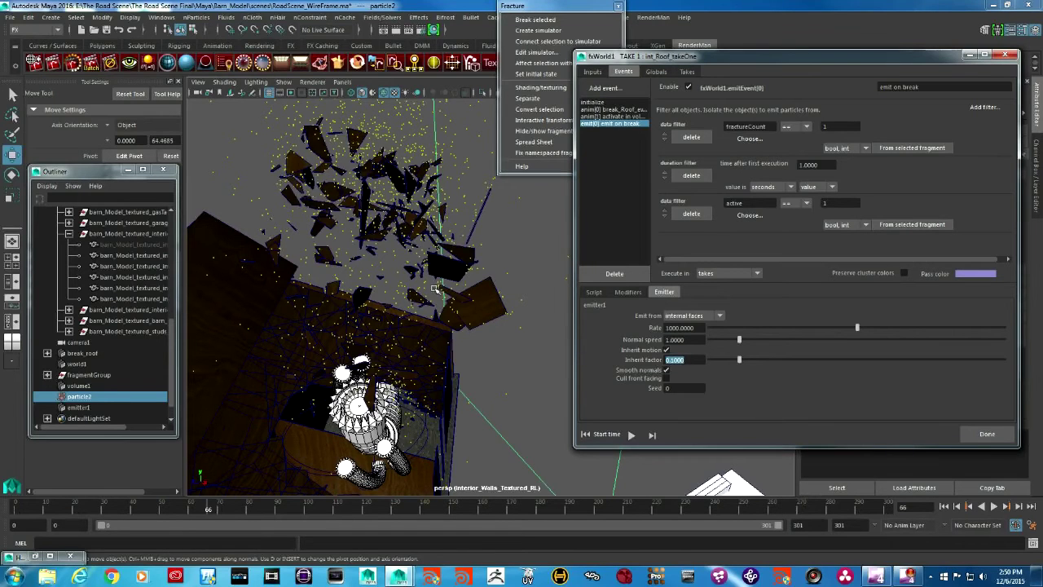
left_click(993, 506)
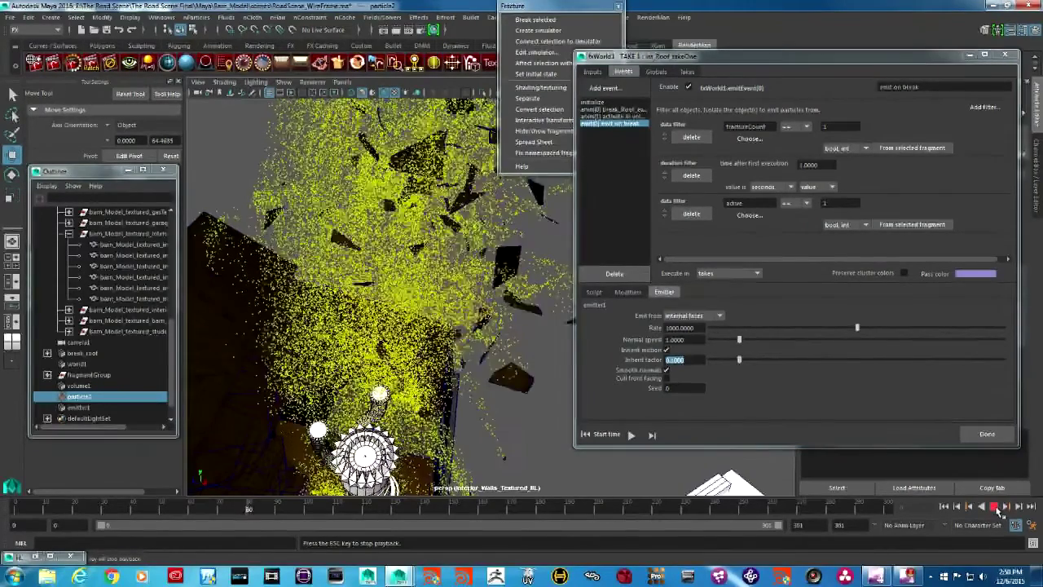
Step: Stop playback, orbit around the particle burst, then resume and stop at frame 85
left_click(995, 507)
left_click_drag(439, 368, 358, 371, "alt")
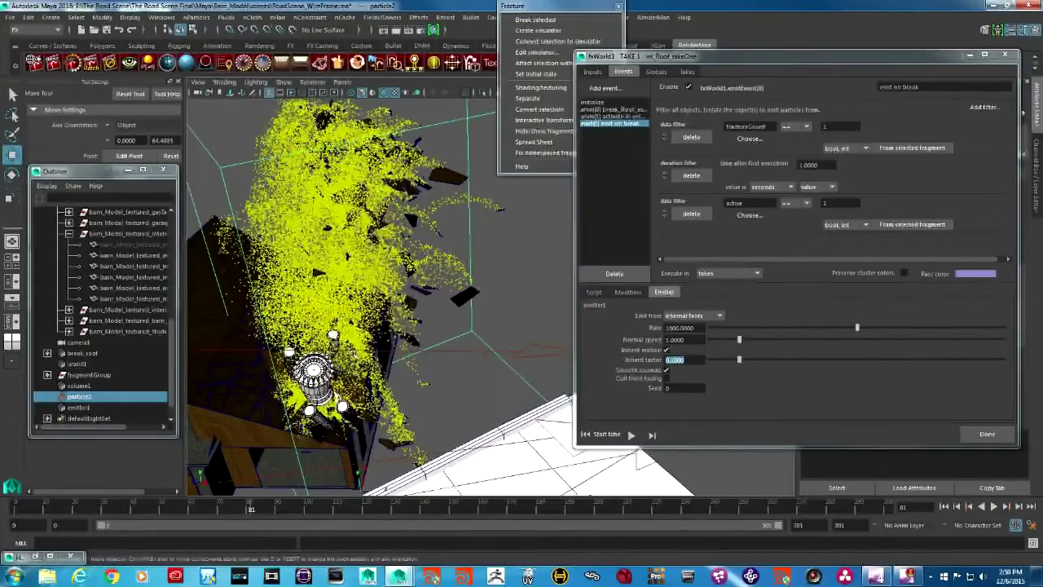
left_click(994, 507)
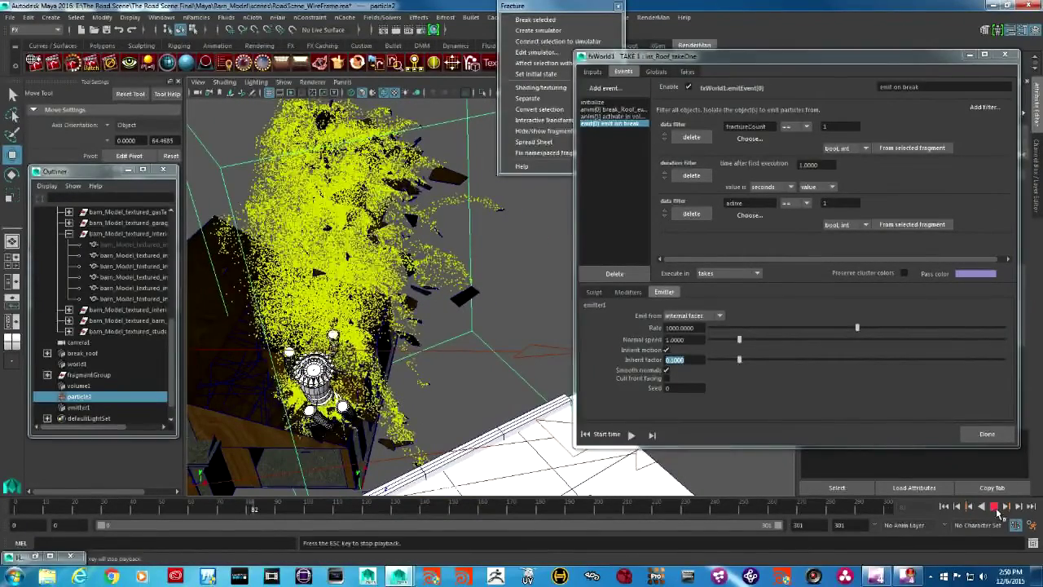
left_click(994, 507)
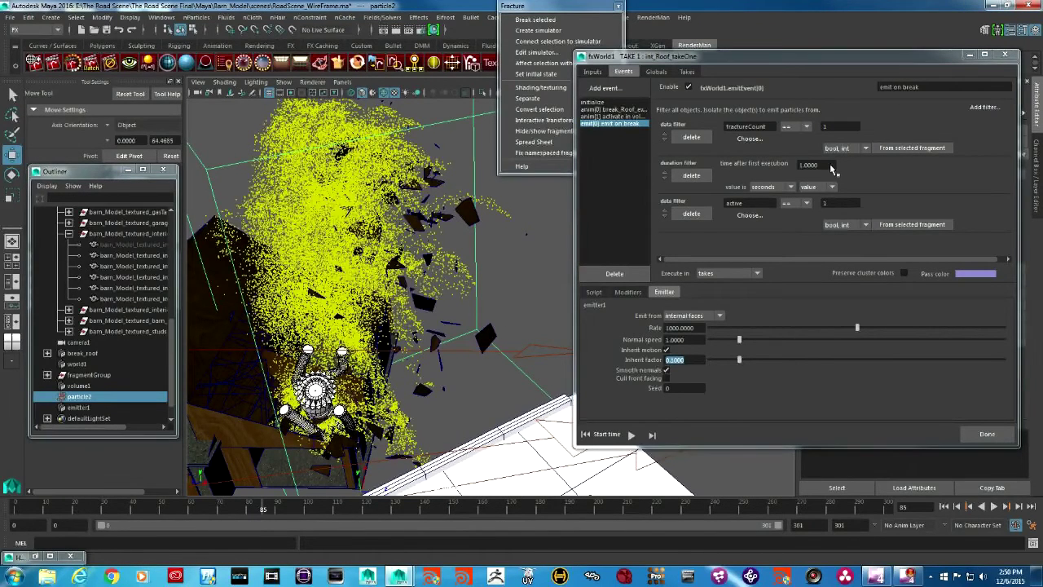
Step: Replay the simulation from the fxWorld window and stop it at frame 99
double_click(830, 166)
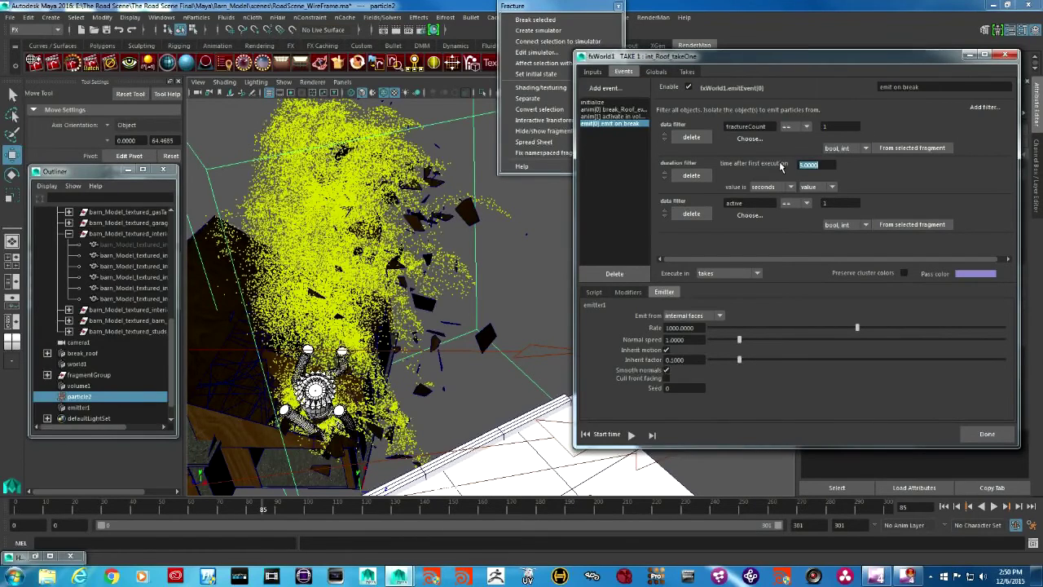
left_click(631, 434)
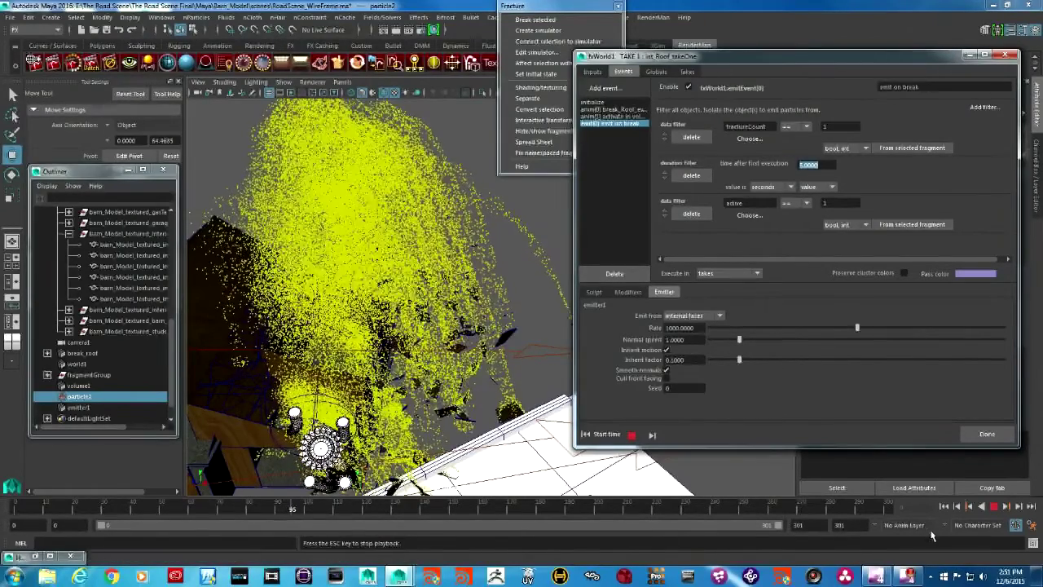
left_click(994, 506)
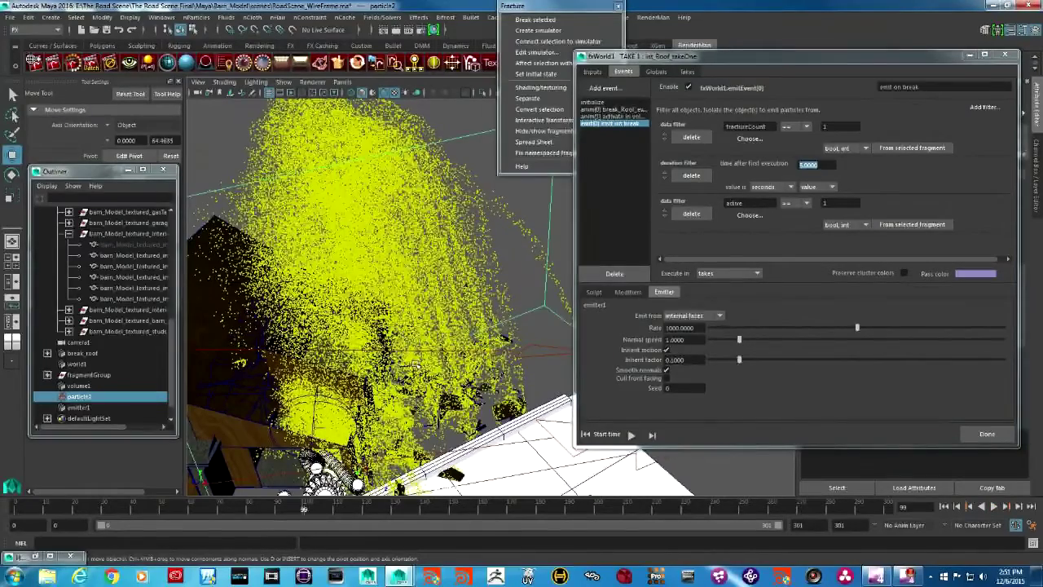
Step: Orbit the camera to see the floor and move the event window aside to reveal particle2's attributes
left_click_drag(400, 318, 334, 316, "alt")
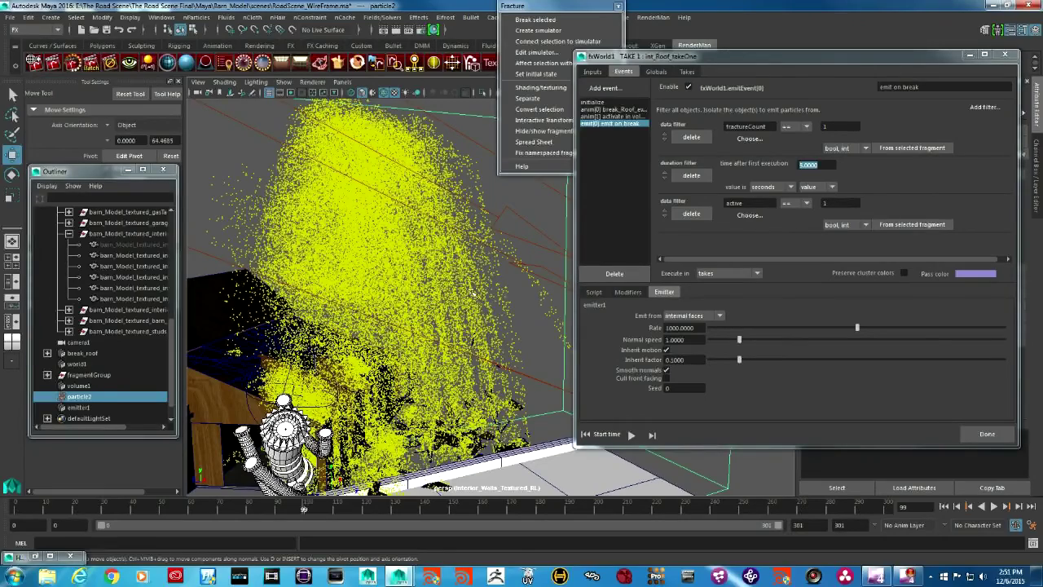
left_click_drag(502, 300, 462, 234, "alt")
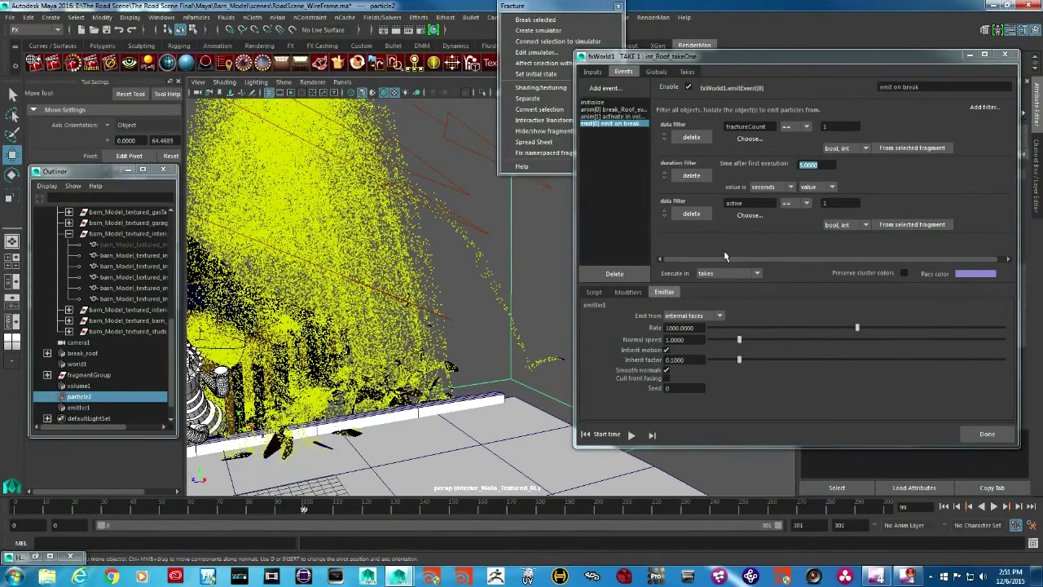
left_click_drag(910, 62, 709, 89)
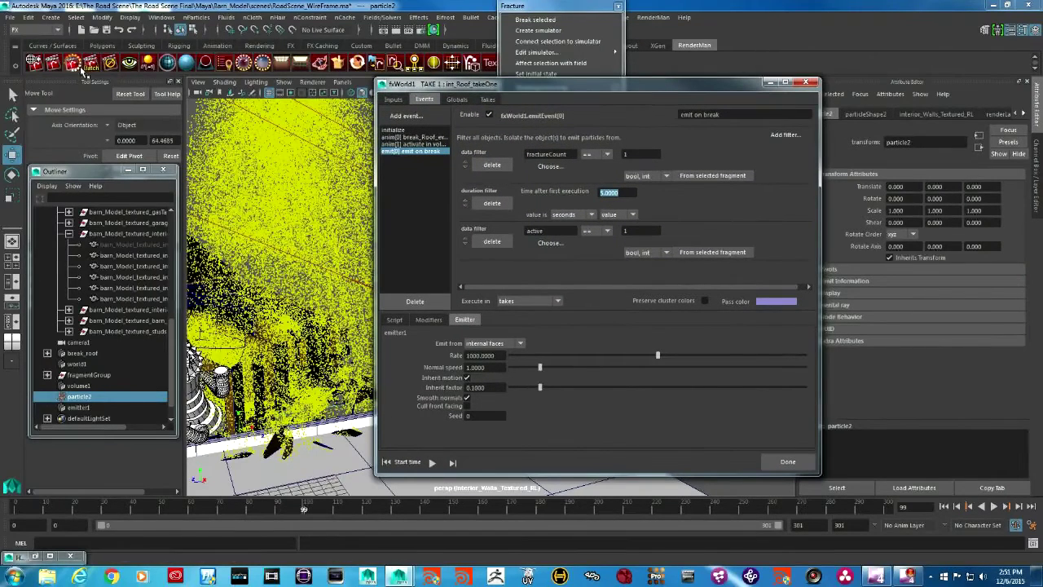
Step: Set particleShape2's lifespan mode to Random range with 0.25 randomness
left_click(866, 114)
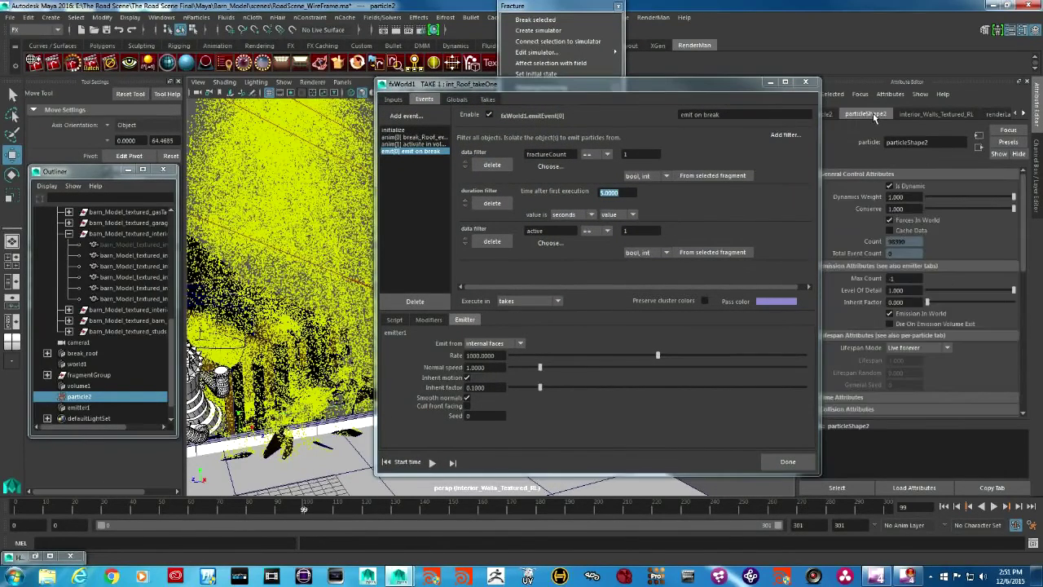
left_click(933, 348)
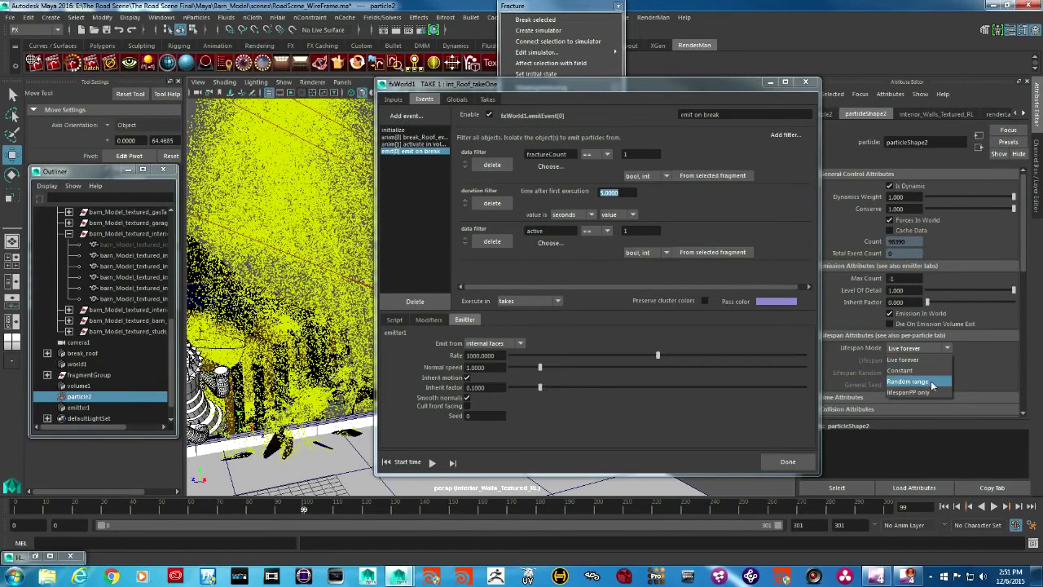
left_click(929, 381)
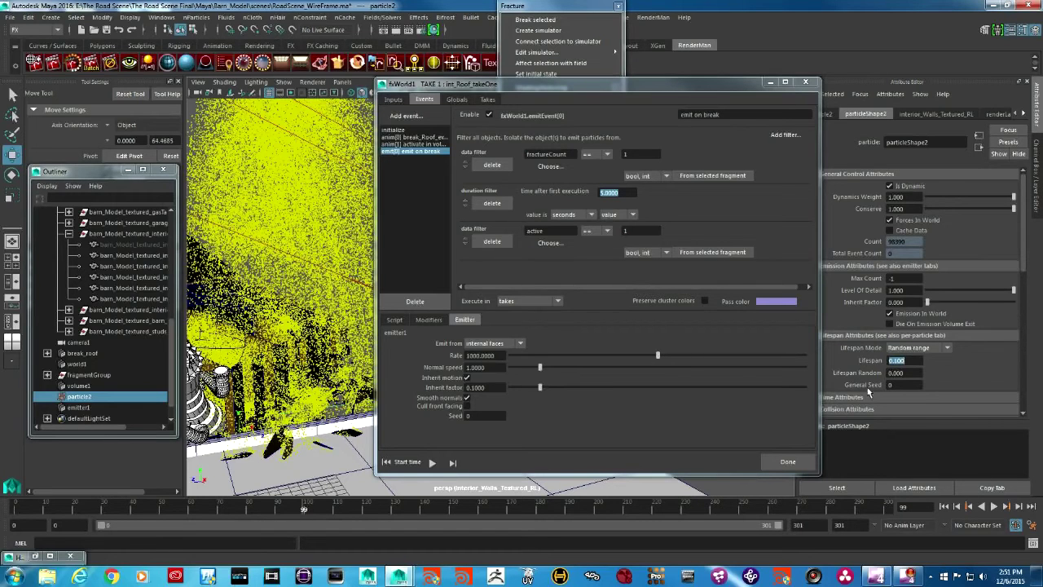
type("0.25")
key("Return")
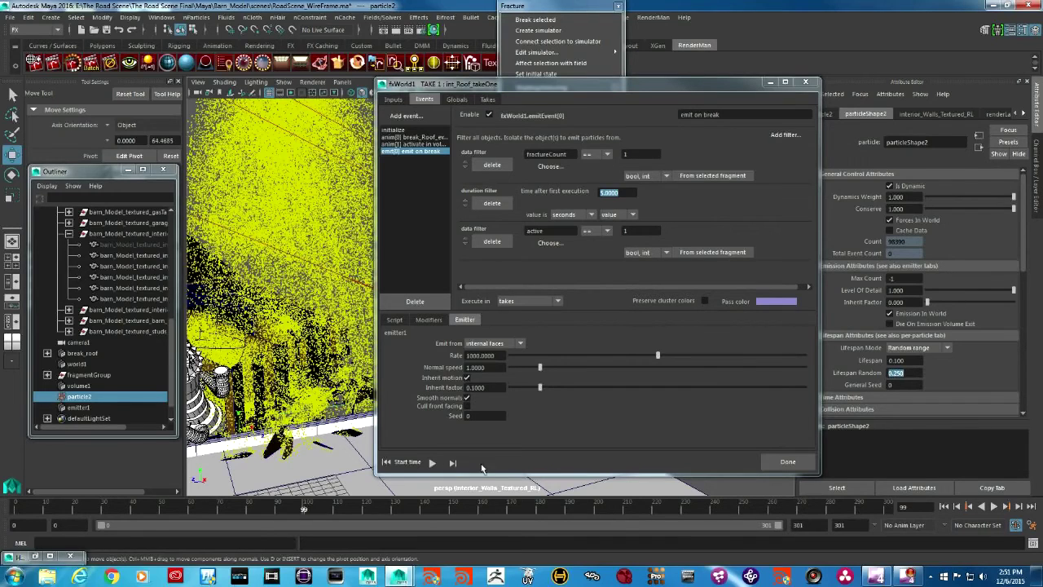
Step: Reset the simulation to its start and play it with the new lifespan
left_click(387, 462)
left_click_drag(535, 82, 693, 76)
left_click(590, 457)
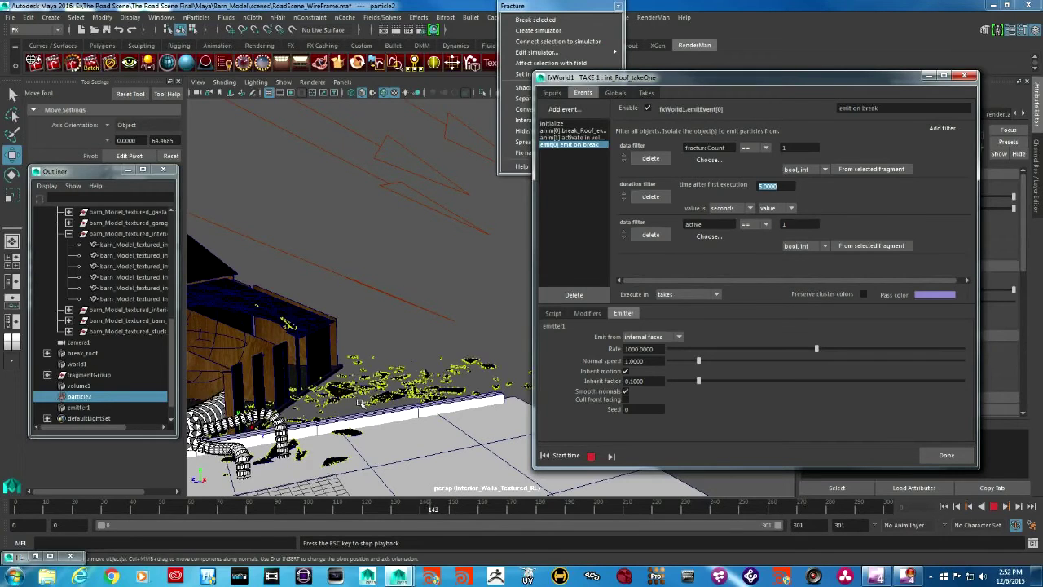
Step: Stop playback and add a data filter on fragment velocity to the emit-on-break event
left_click(591, 456)
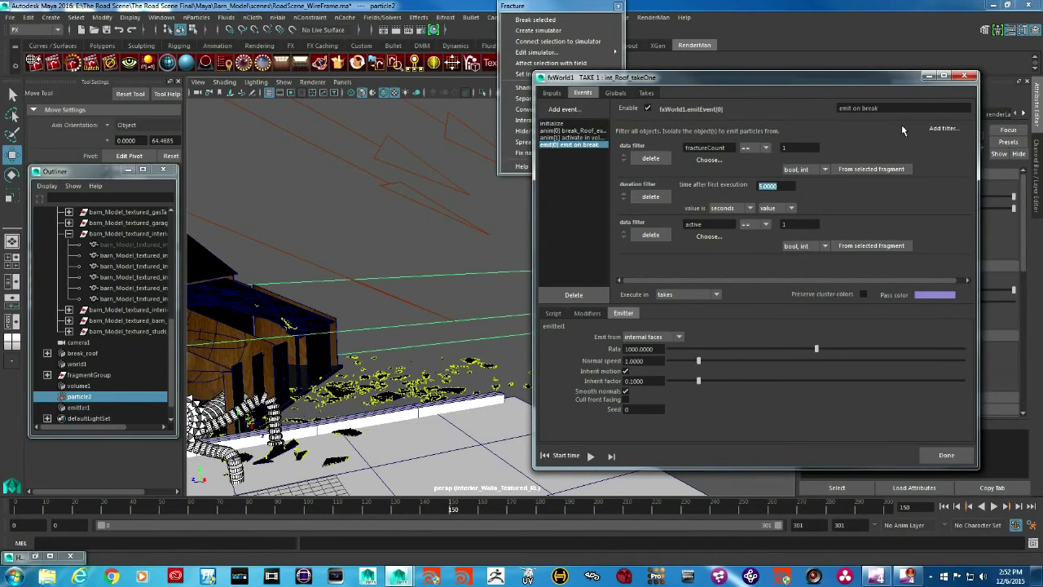
left_click(945, 129)
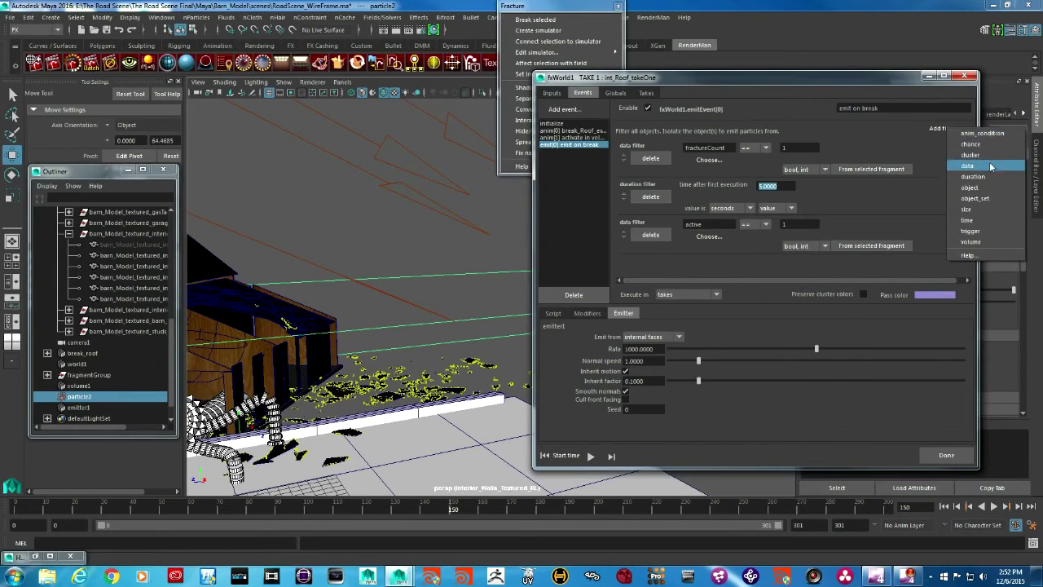
left_click(990, 162)
left_click(709, 275)
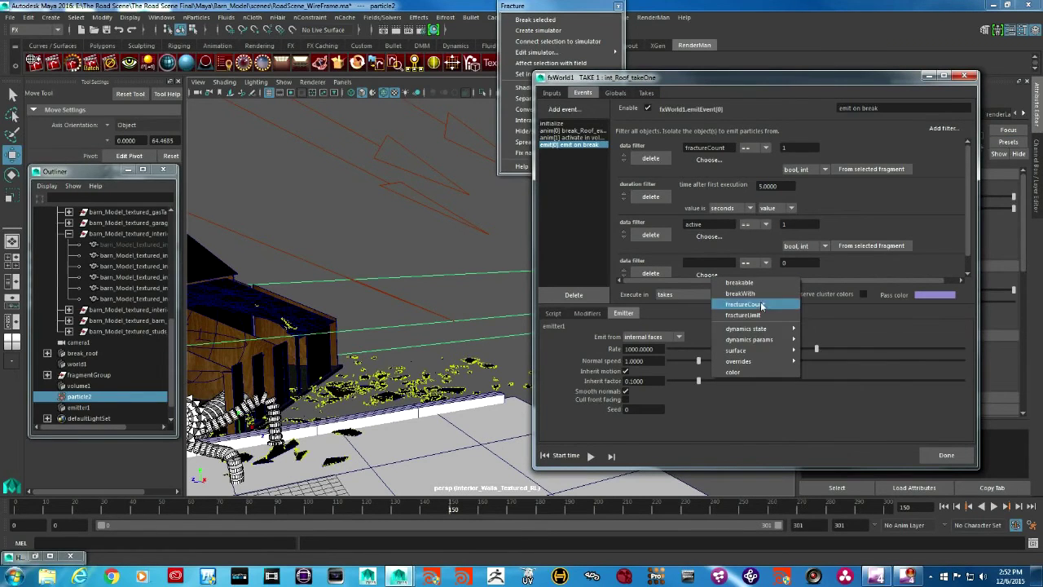
mouse_move(778, 345)
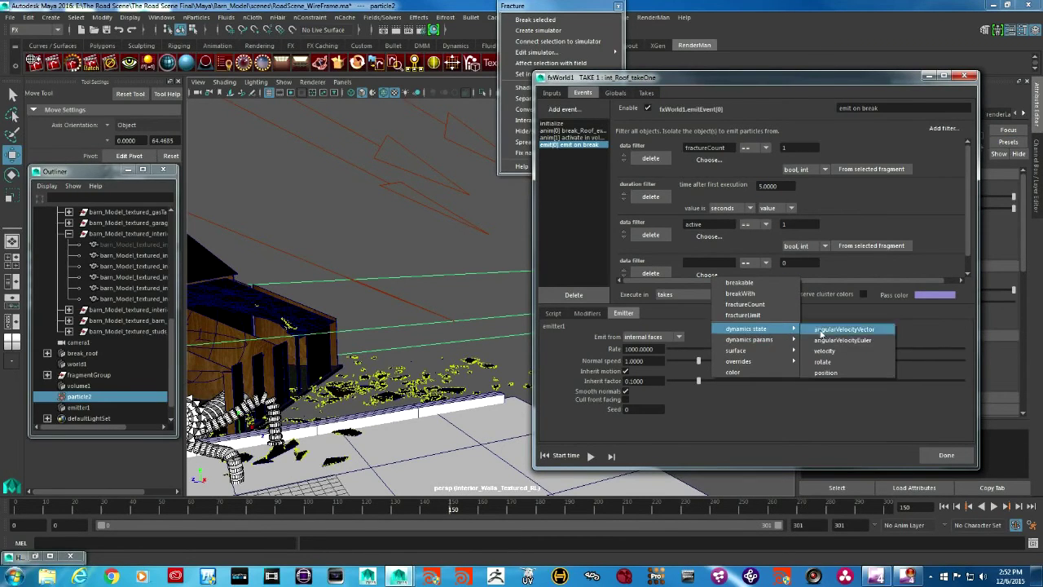
left_click(831, 351)
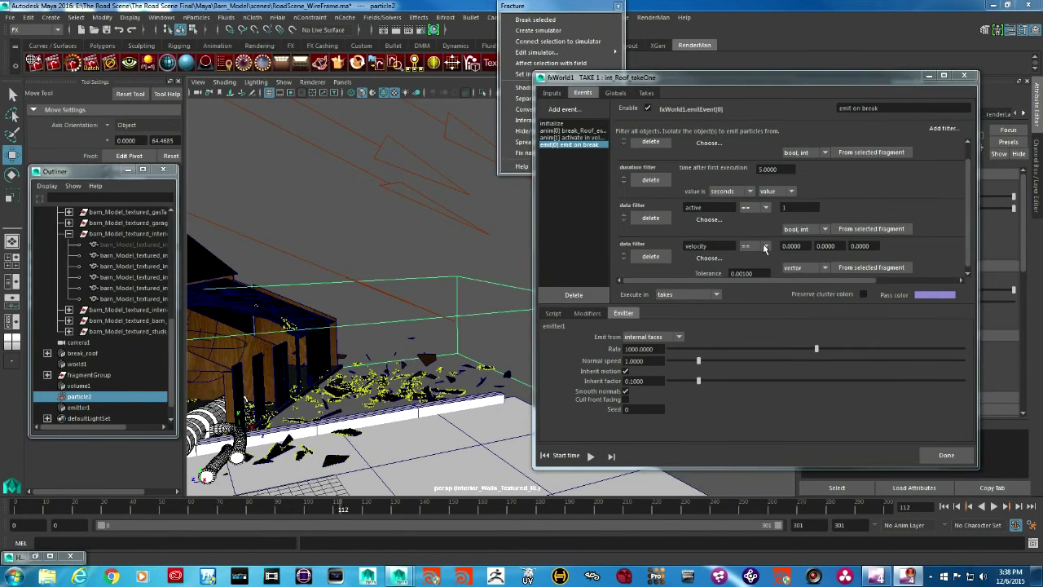
Step: Require velocity >= 5 on all three axes and rewind the simulation
left_click(766, 247)
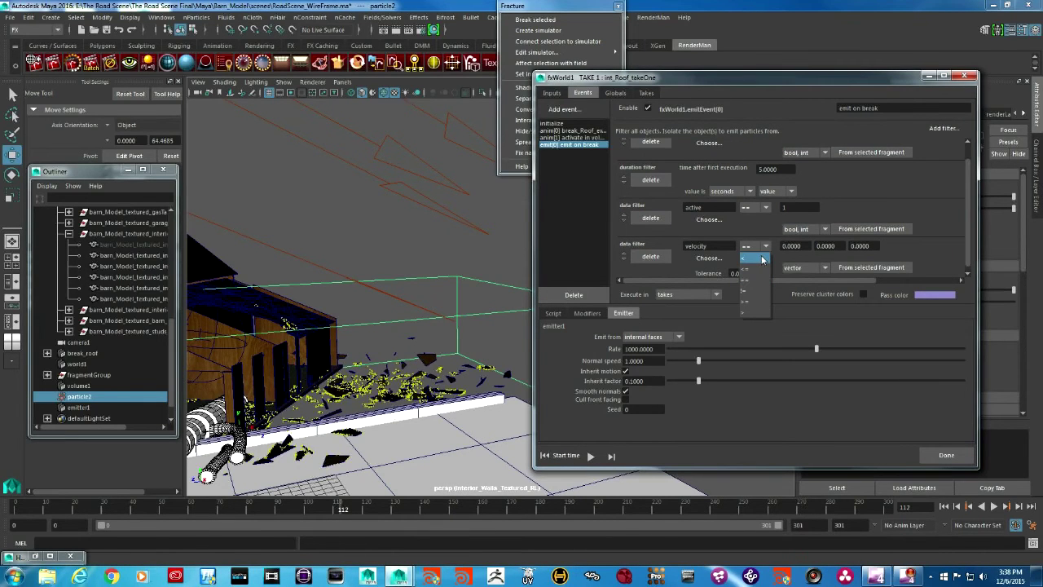
left_click(750, 302)
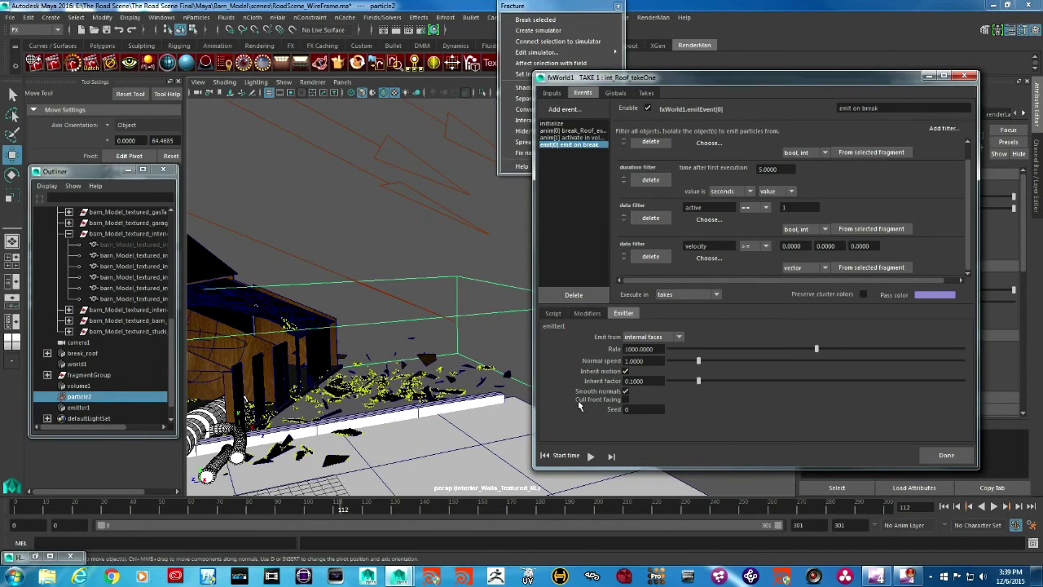
left_click(803, 246)
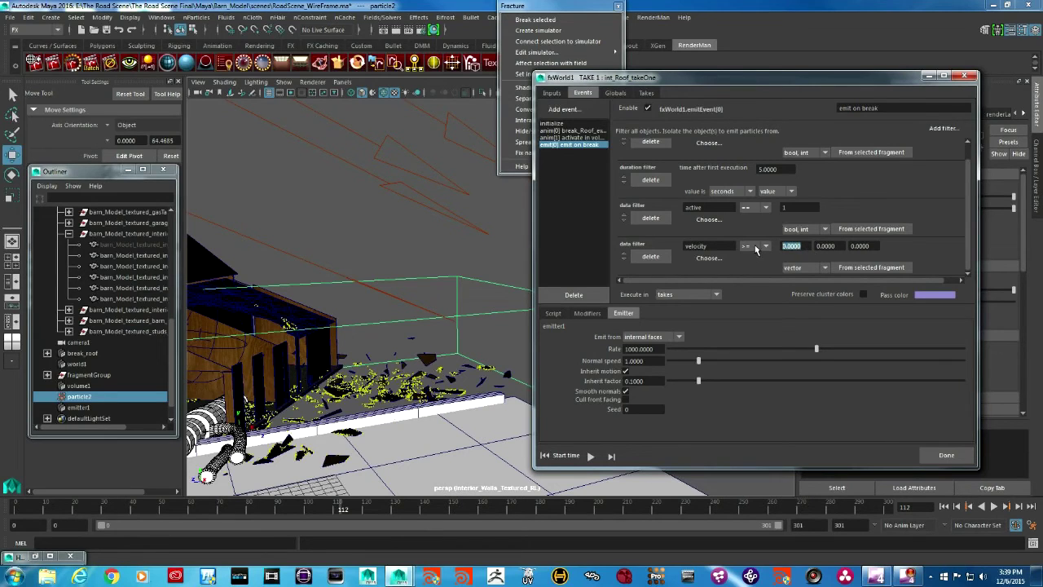
type("5")
key("Tab")
type("5")
key("Tab")
type("5")
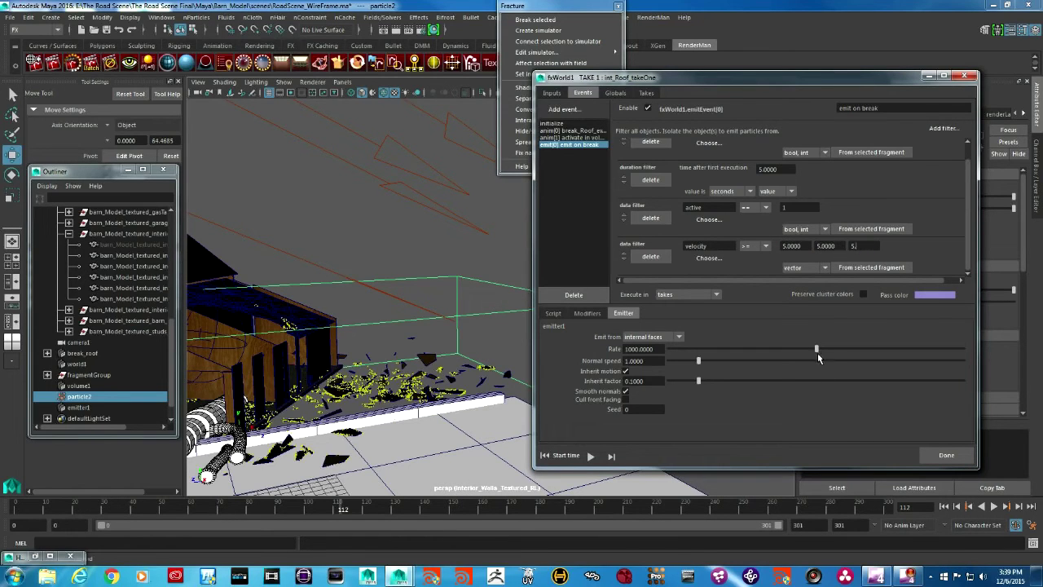
key("Return")
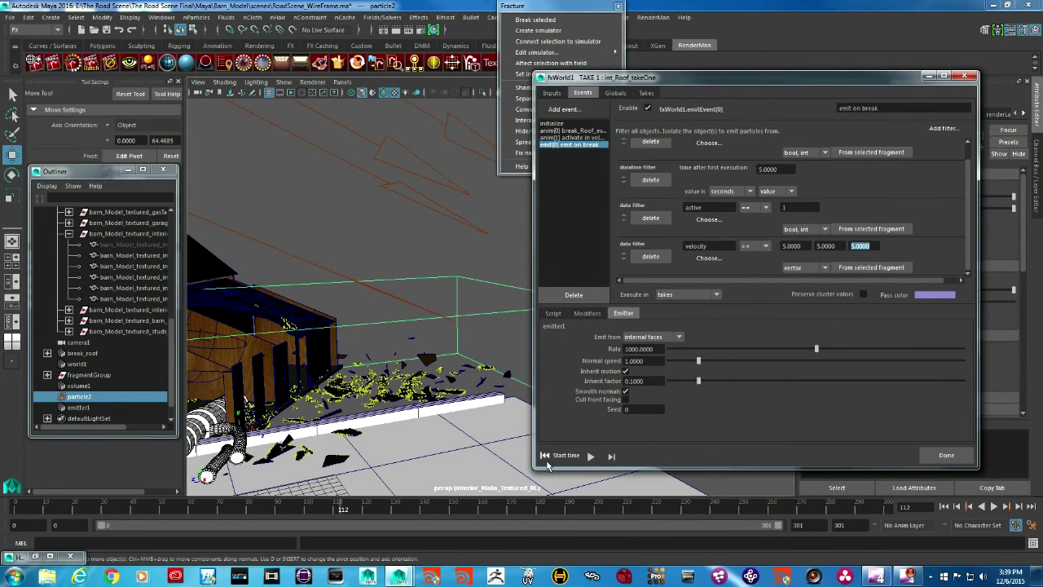
left_click(547, 455)
Step: Play the filtered simulation, stop at frame 112, and orbit around the barn debris
left_click(592, 458)
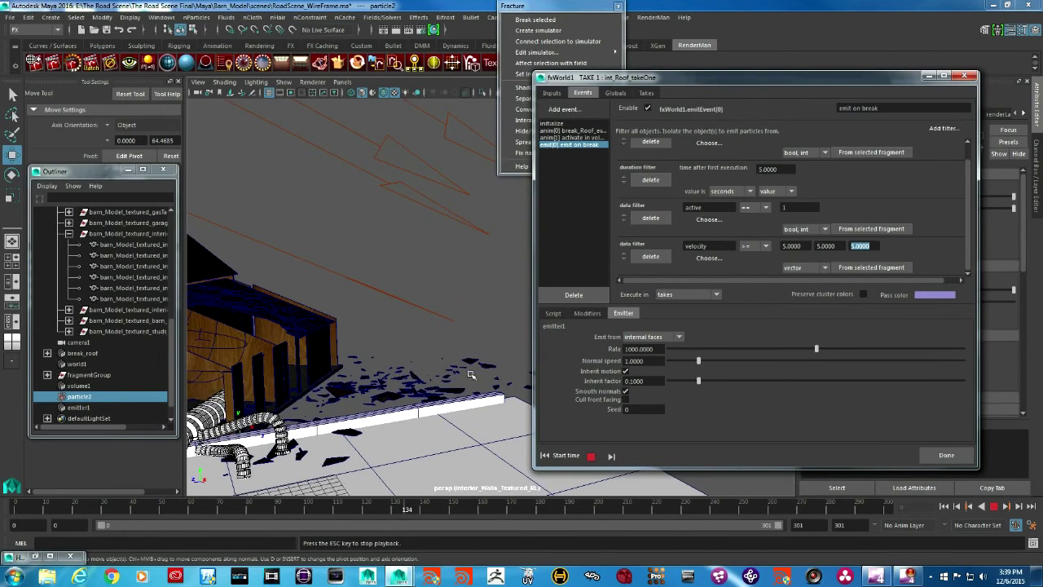
left_click(592, 456)
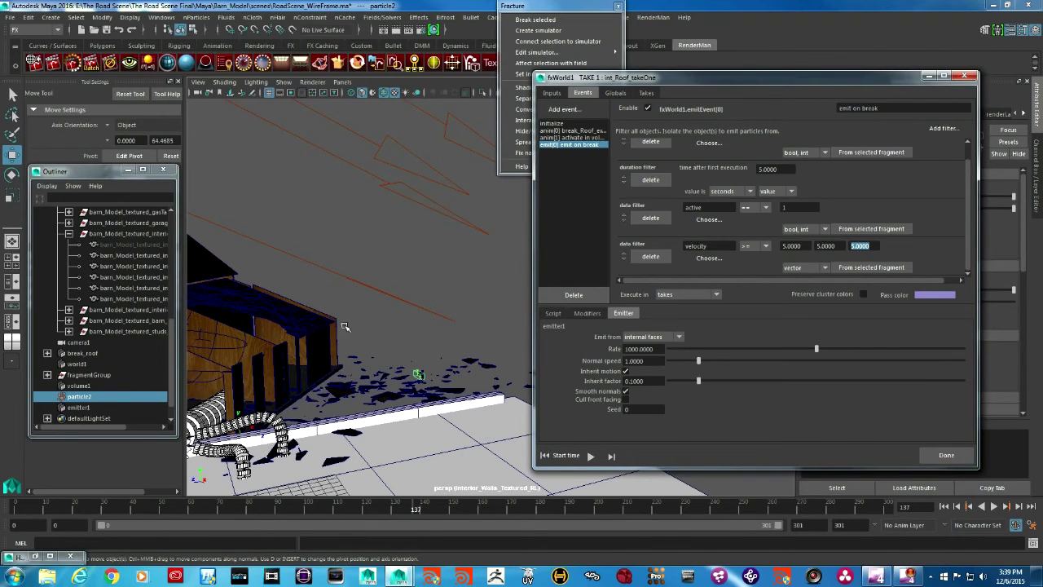
left_click_drag(322, 334, 398, 316, "alt")
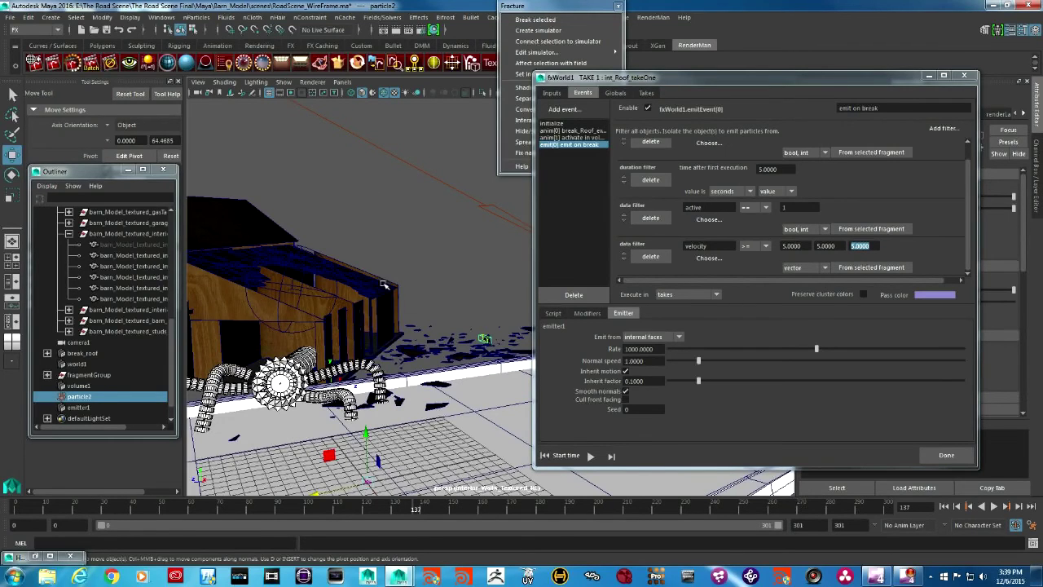
left_click_drag(402, 285, 250, 347, "alt")
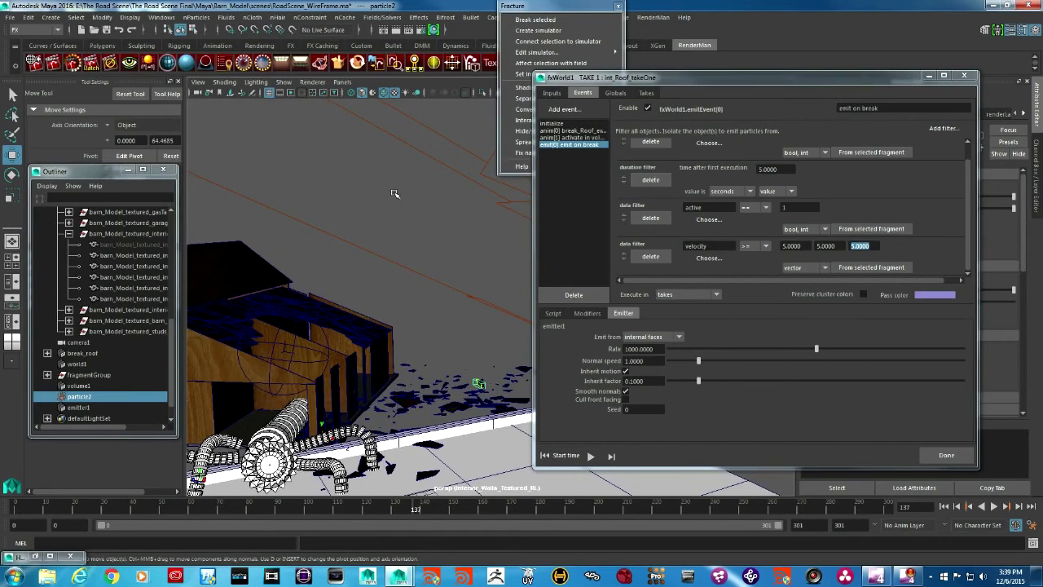
left_click_drag(383, 216, 329, 239, "alt")
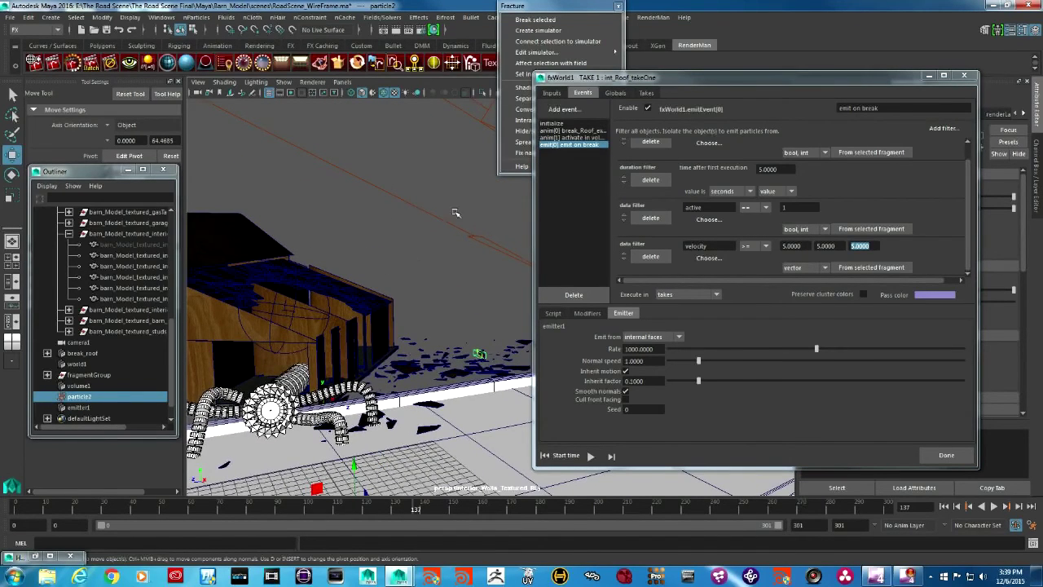
left_click_drag(443, 212, 430, 247, "alt")
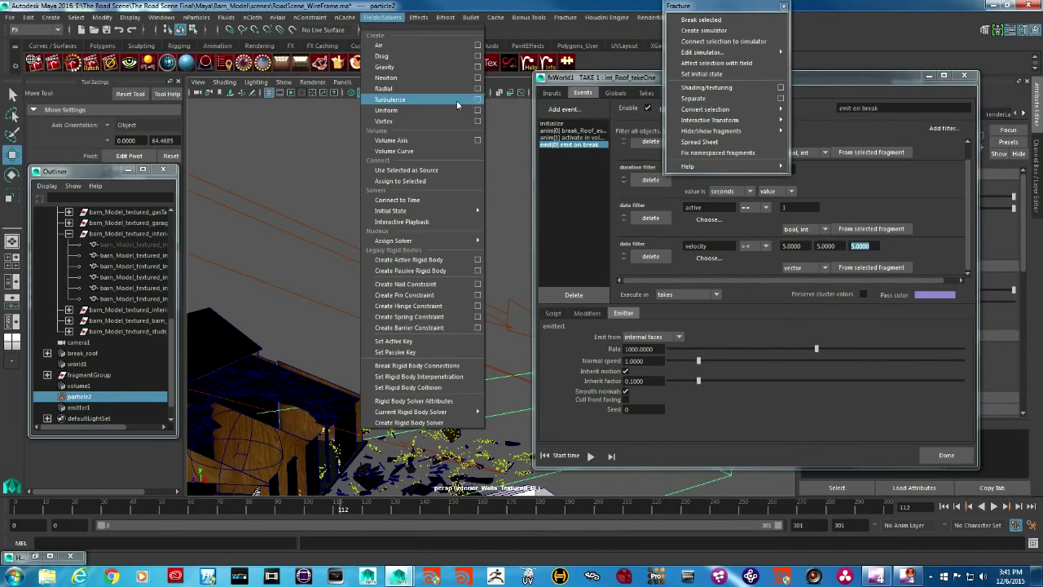
Step: Set the turbulence field options to attenuation 0.1 and magnitude 50, then play the simulation
left_click(478, 99)
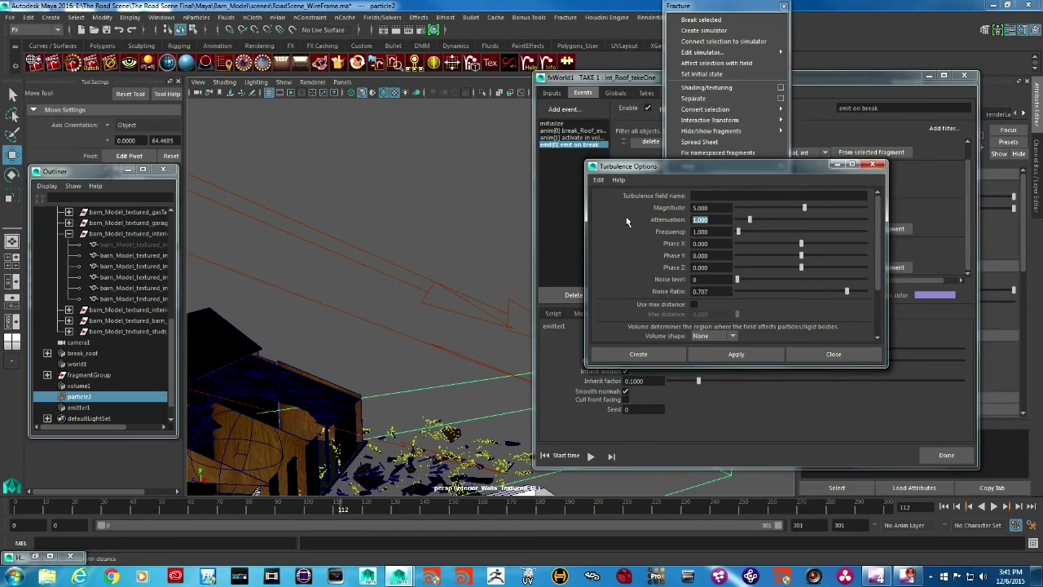
type("0.1")
key("Return")
double_click(716, 208)
type("50")
key("Return")
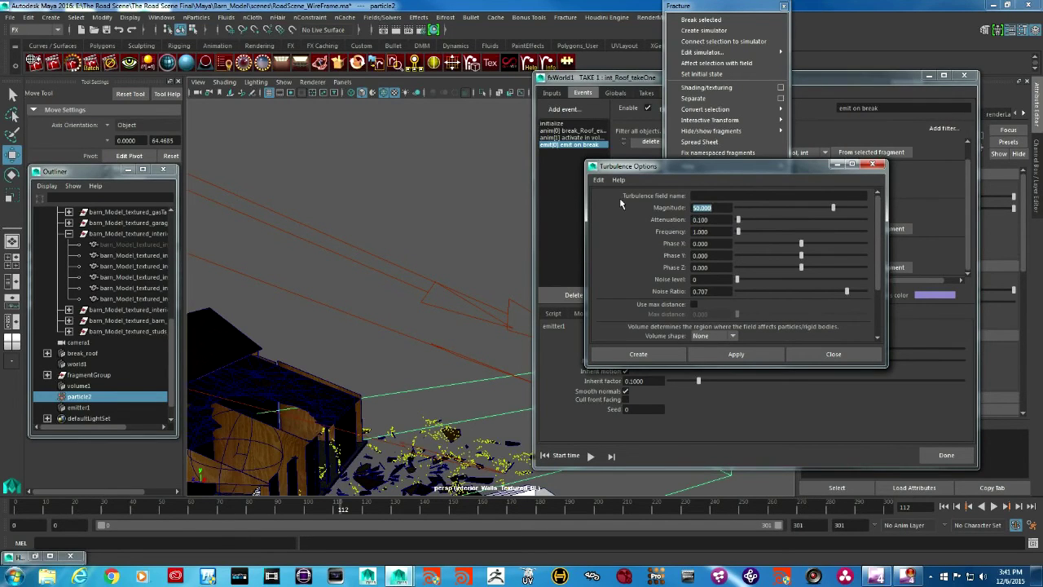
left_click(591, 456)
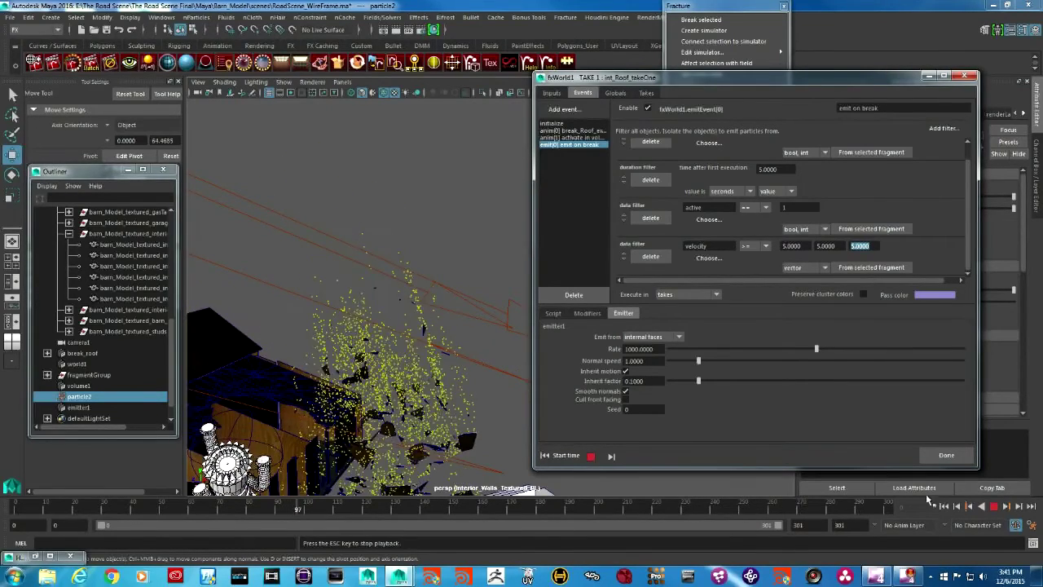
Step: Rewind, raise emitter1's rate to 2500, and play the simulation to about frame 96
left_click(564, 457)
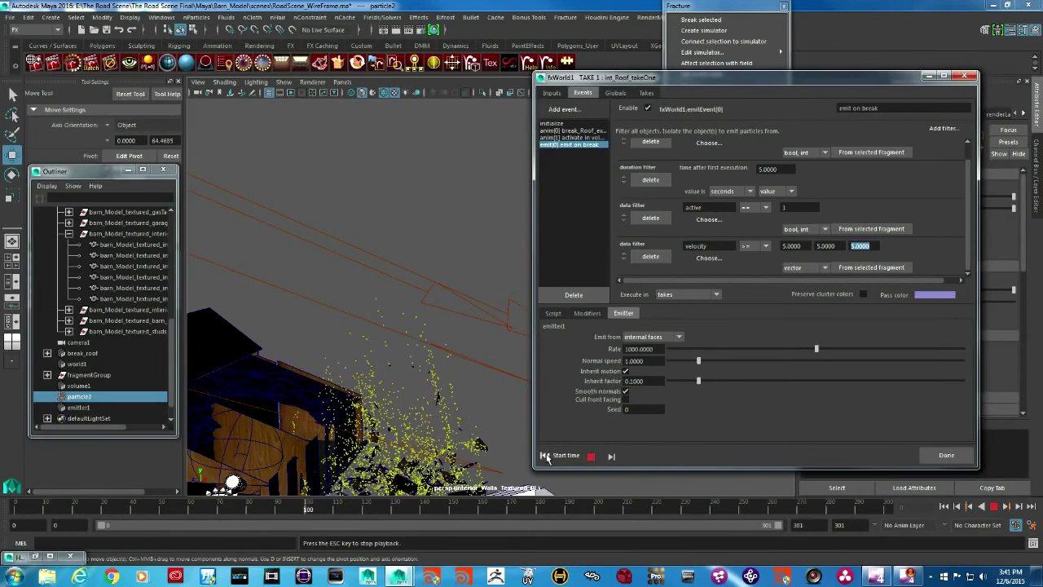
double_click(657, 348)
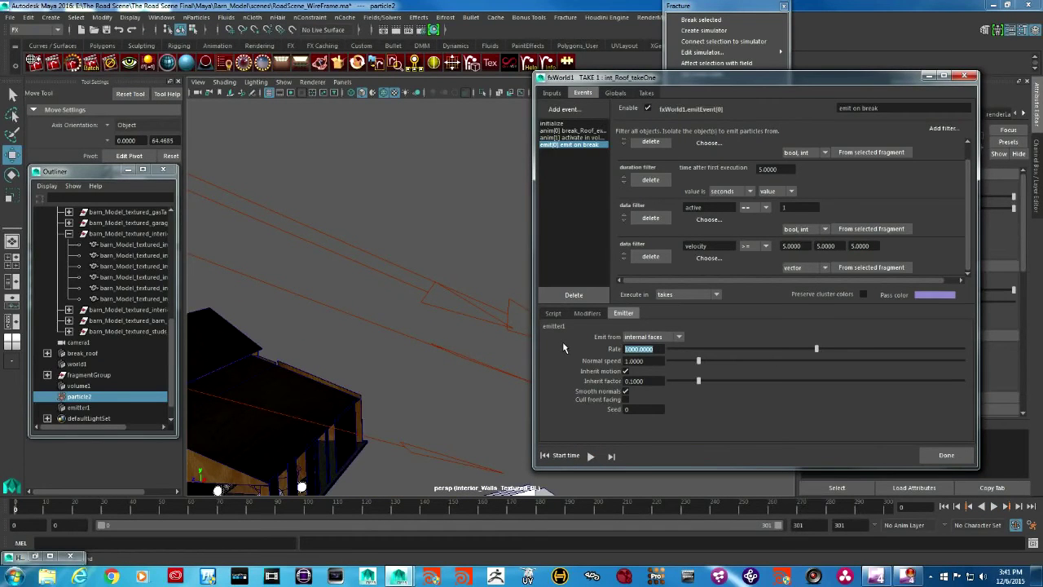
type("2500")
key("Return")
left_click(590, 456)
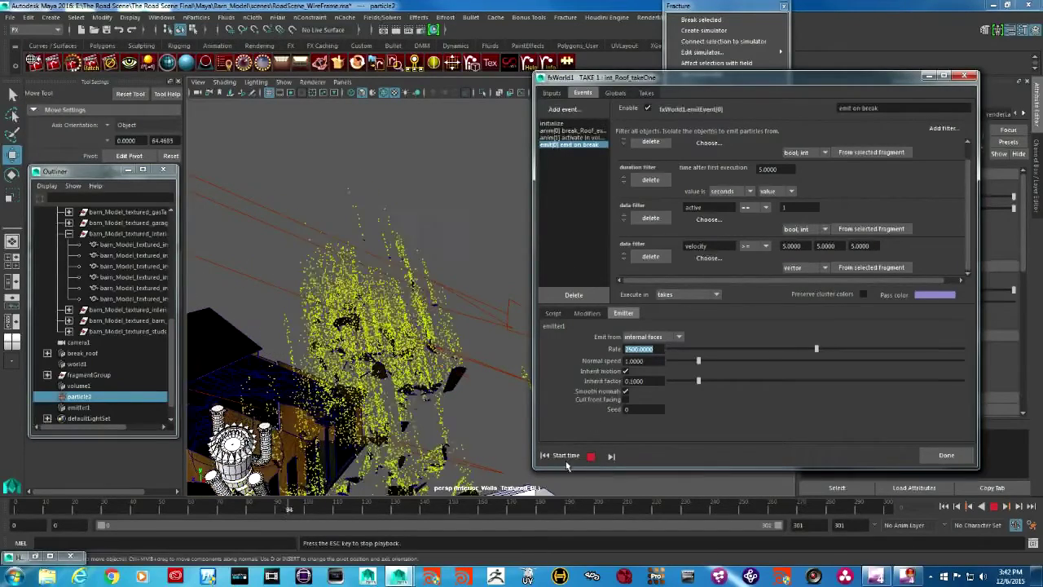
left_click(592, 456)
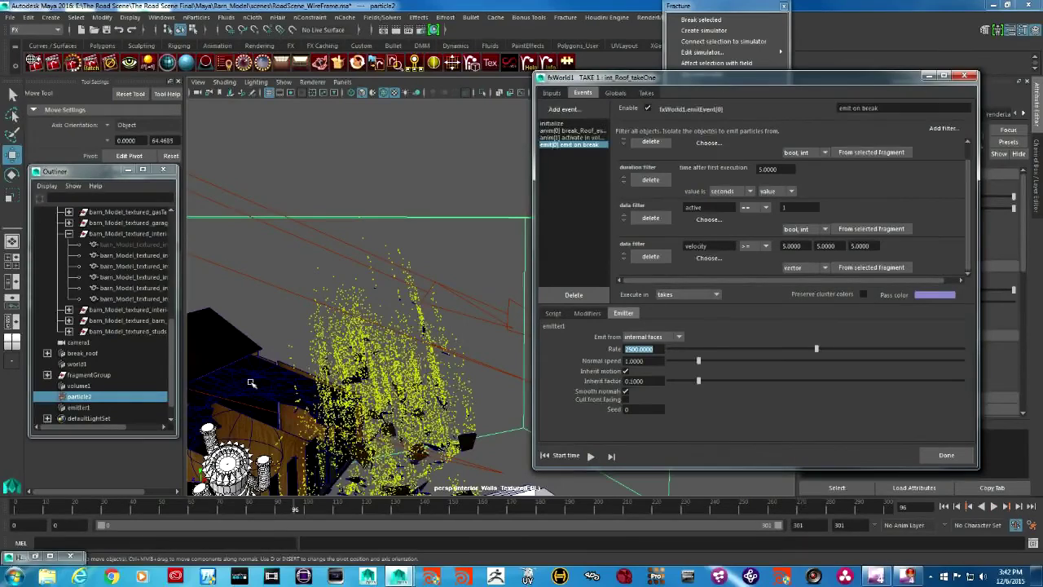
Step: Minimize the fxWorld1 dialog and orbit the viewport around the barn and falling particles
left_click(928, 76)
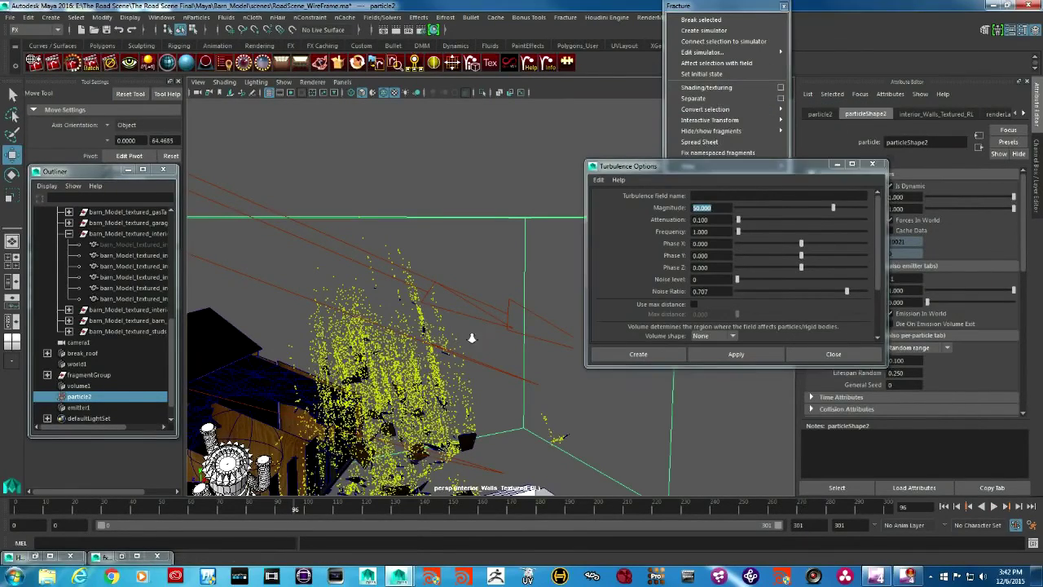
left_click_drag(465, 337, 391, 314, "alt")
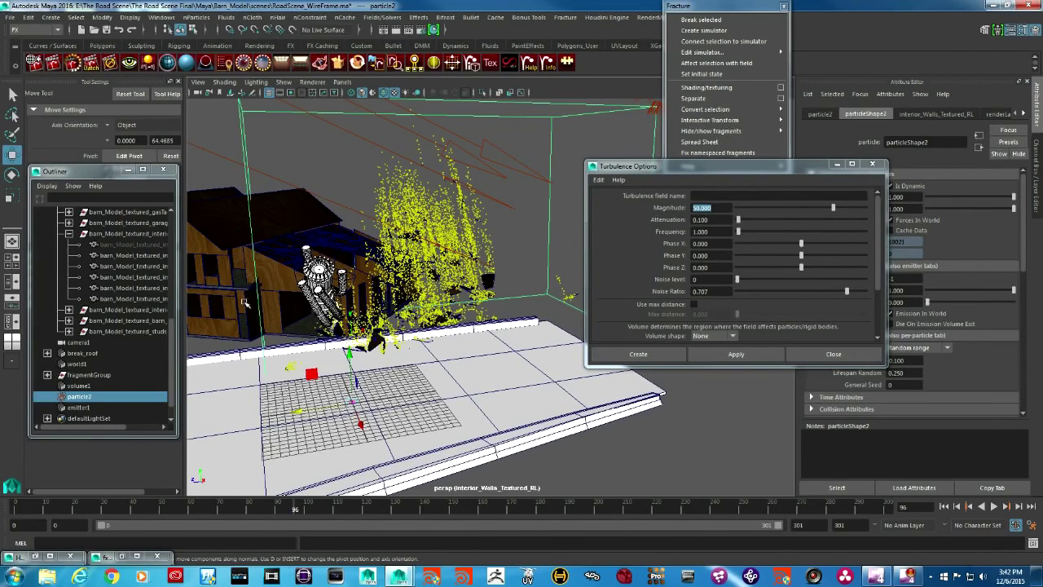
left_click_drag(244, 301, 289, 299, "alt")
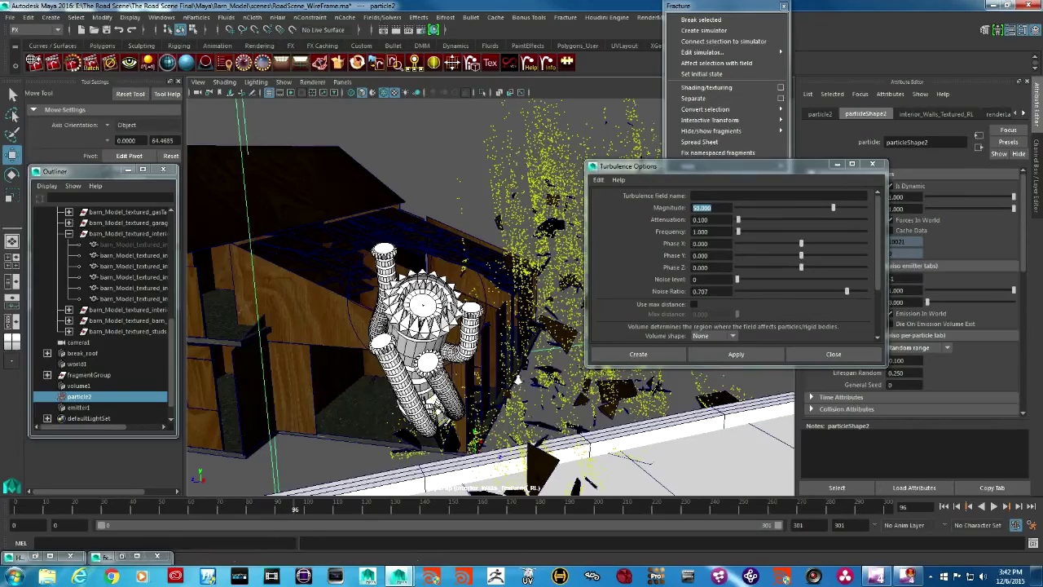
scroll(501, 373, "down", 6)
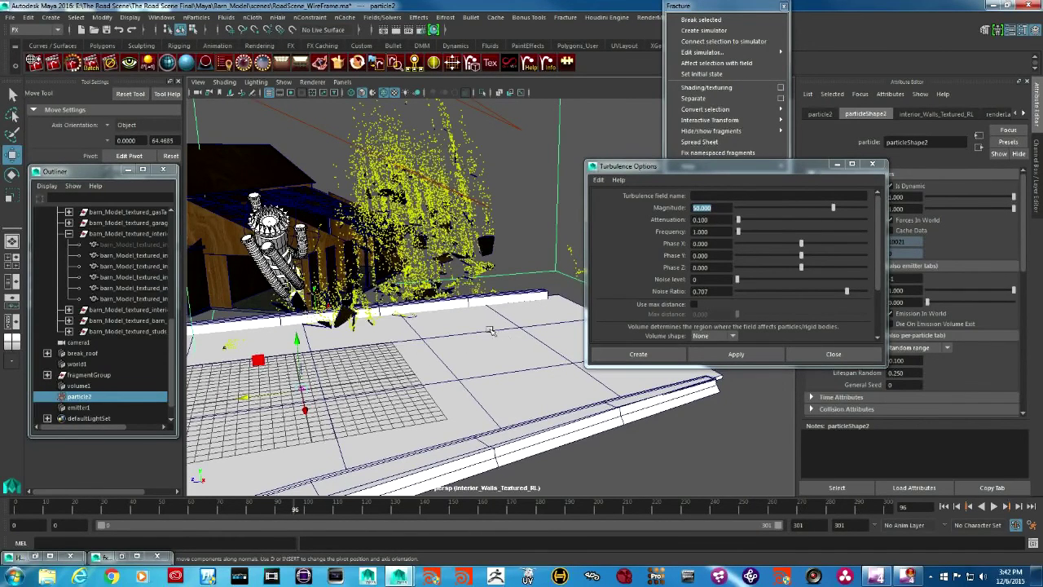
left_click_drag(500, 351, 554, 407, "alt")
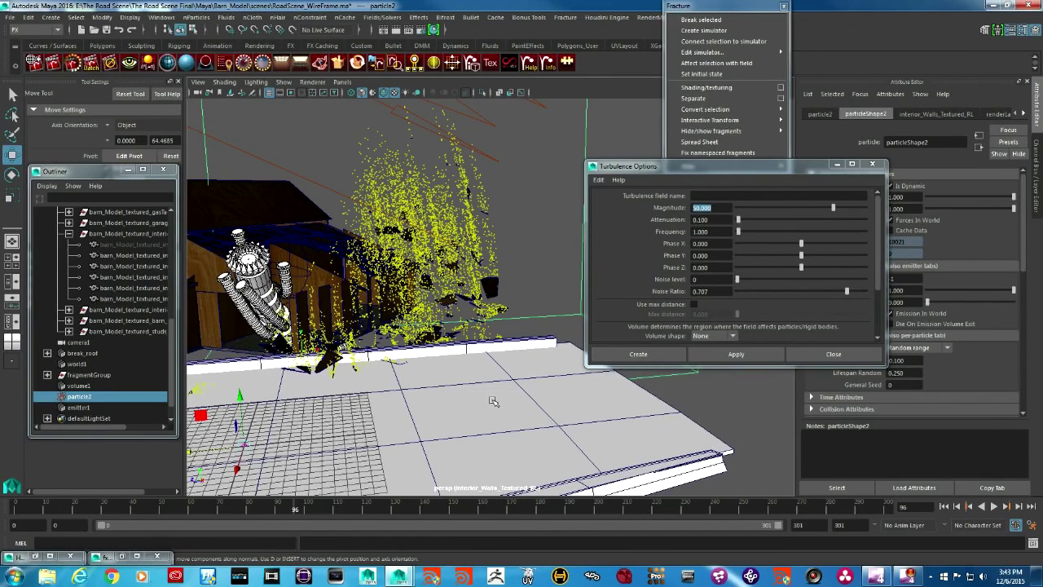
left_click_drag(489, 404, 462, 418, "alt")
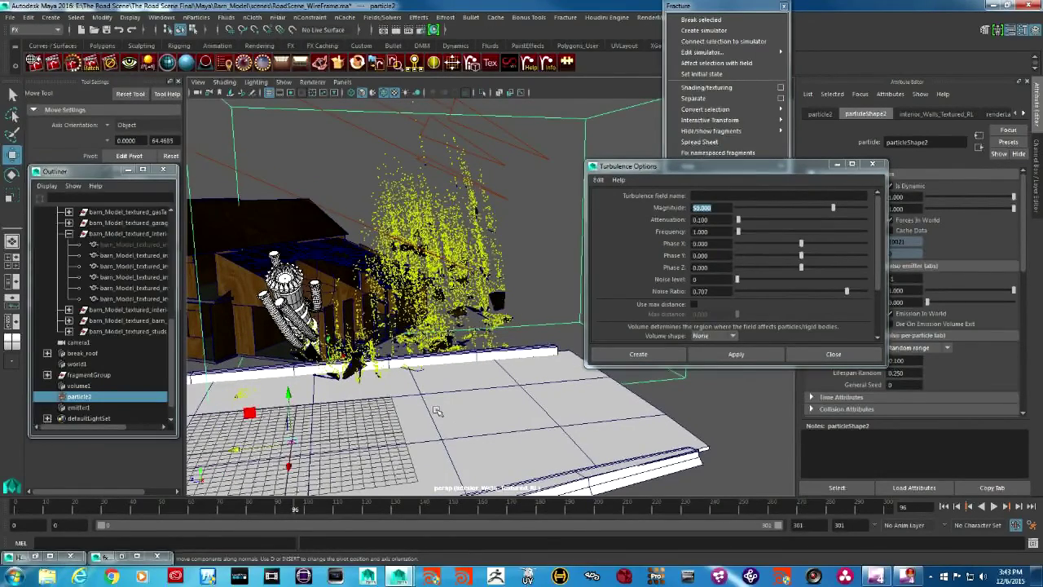